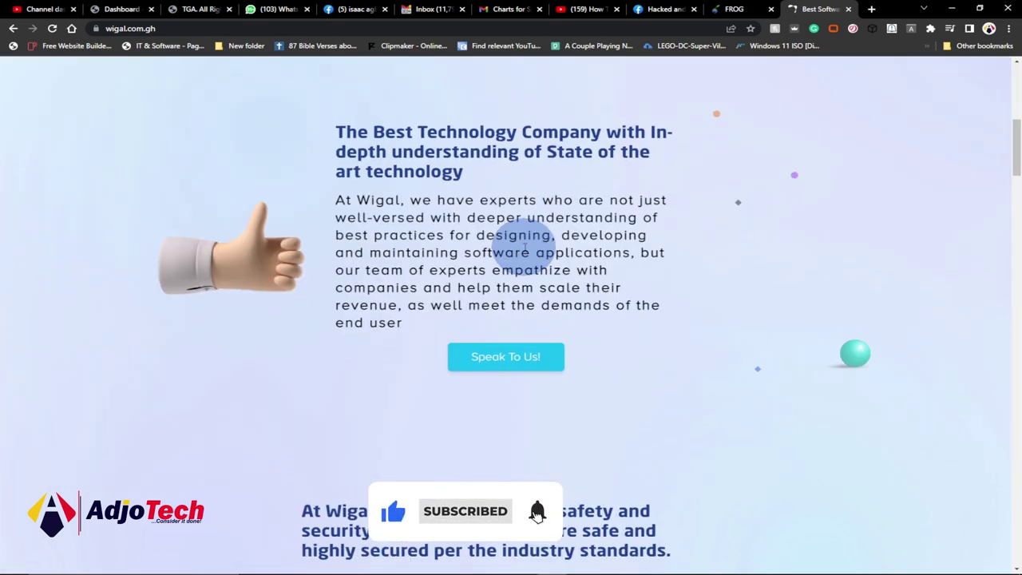
# Look through the Wigal home page and its list of services, including Bulk Messaging
pyautogui.scroll(-7, 524, 247)
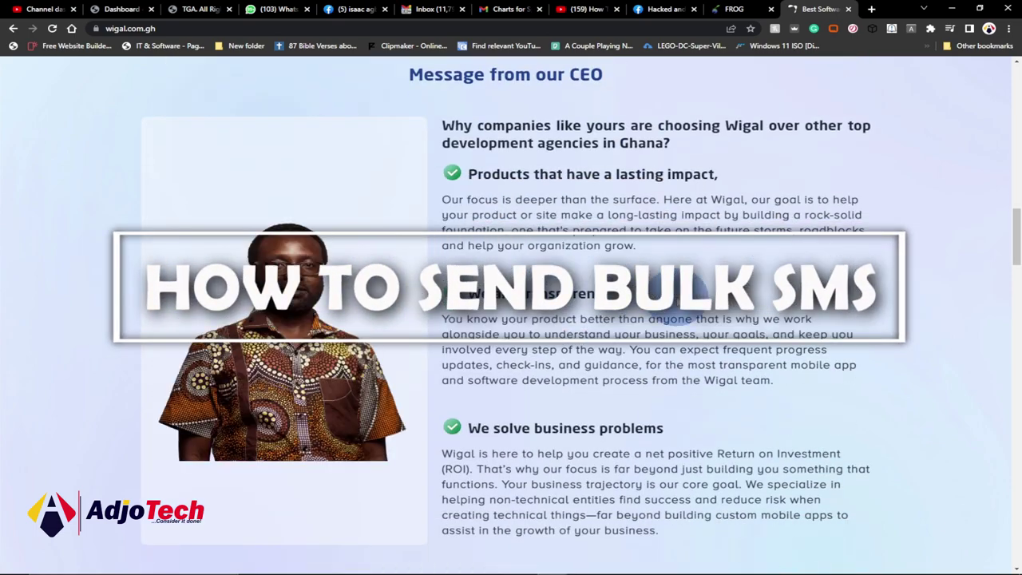
pyautogui.scroll(6, 511, 303)
pyautogui.scroll(10, 137, 100)
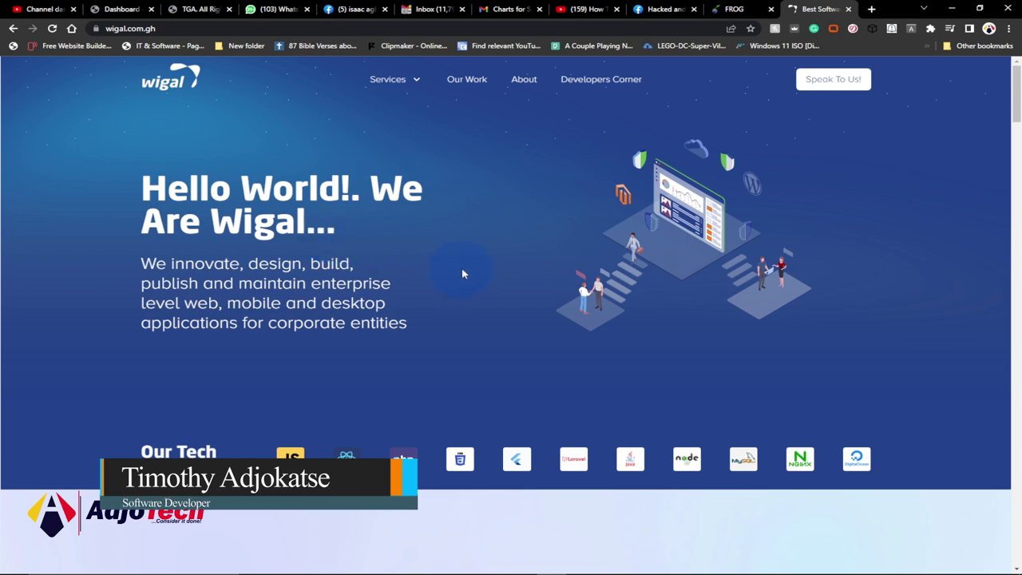
pyautogui.scroll(-7, 463, 267)
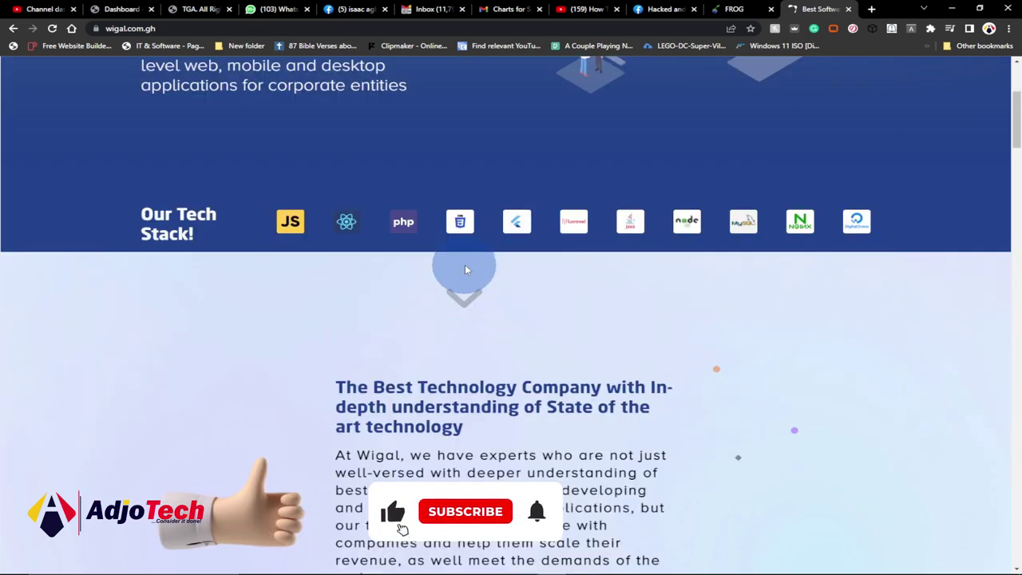
pyautogui.scroll(-12, 466, 267)
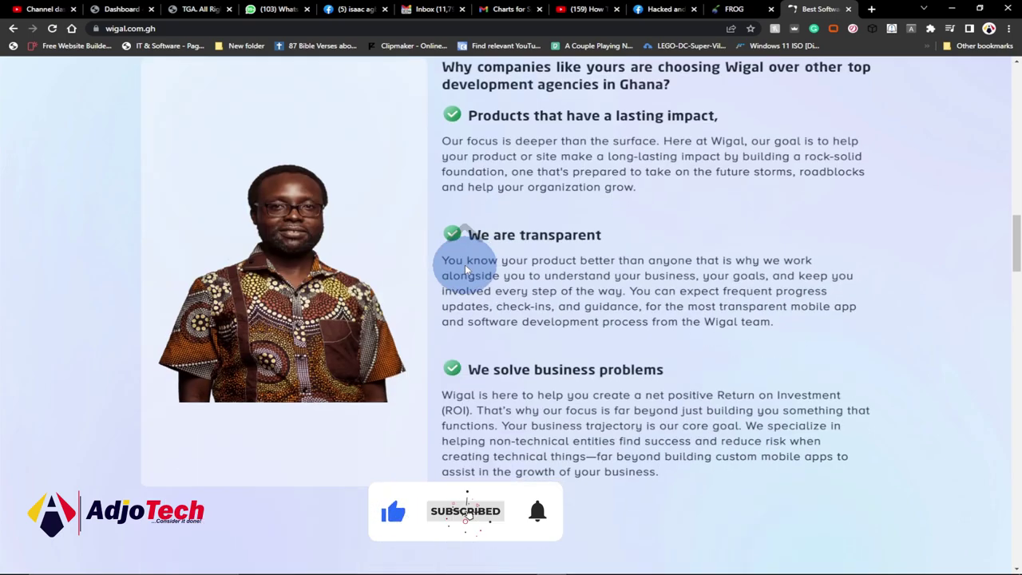
pyautogui.scroll(20, 465, 265)
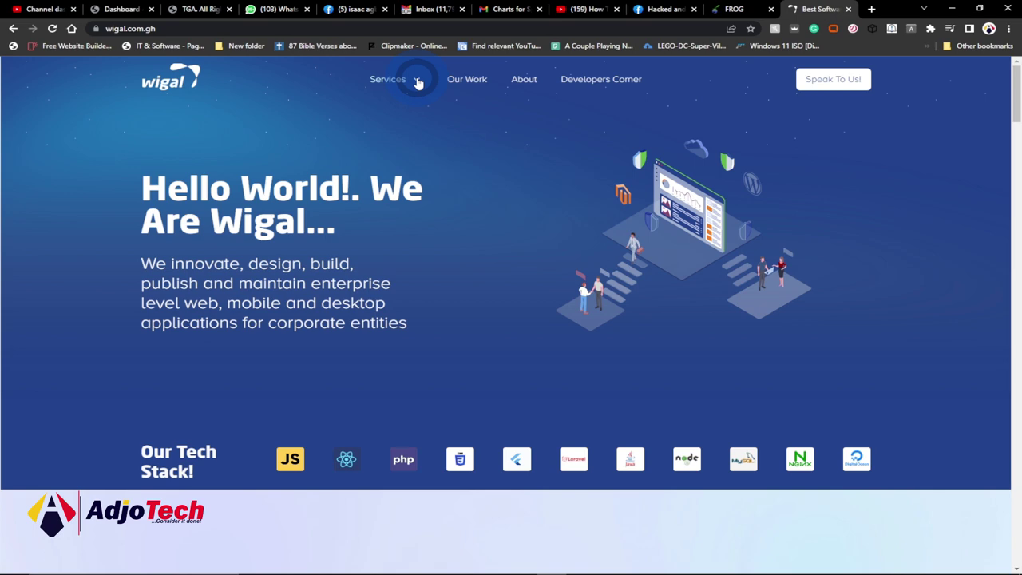
pyautogui.click(417, 83)
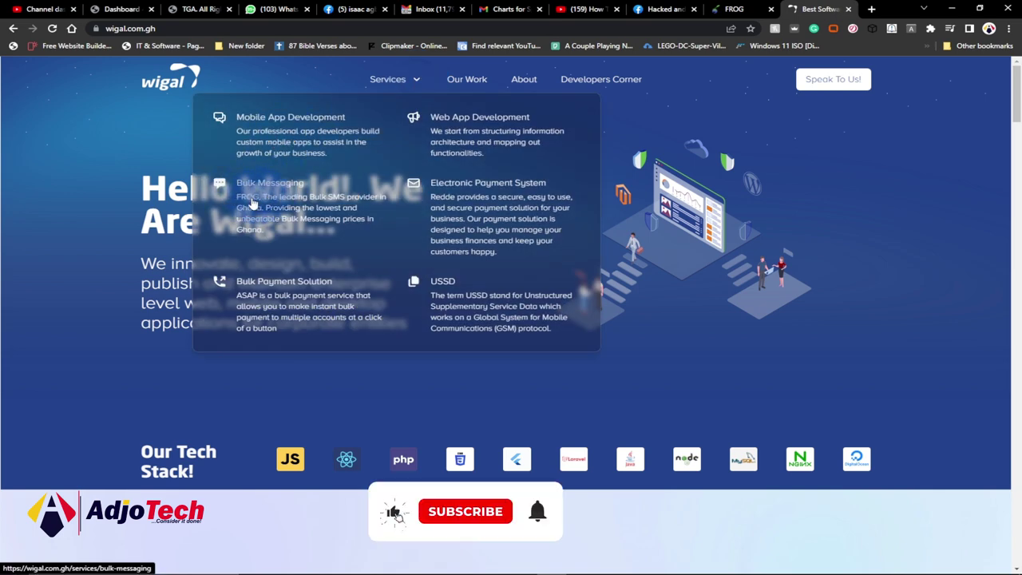
# Switch to the FROG dashboard and open the Sender IDs list for bulk messaging
pyautogui.click(735, 9)
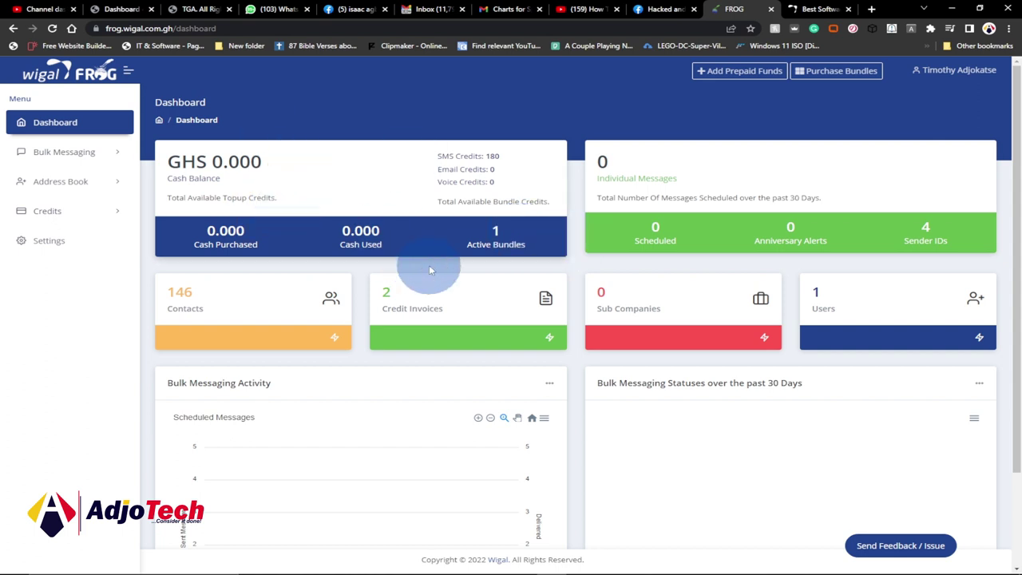
pyautogui.click(73, 158)
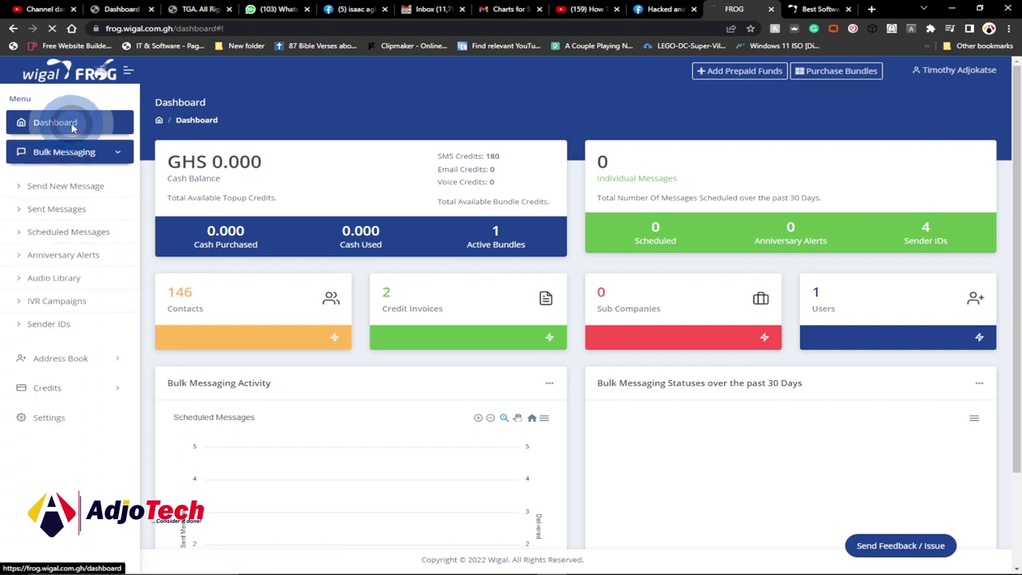
pyautogui.click(73, 127)
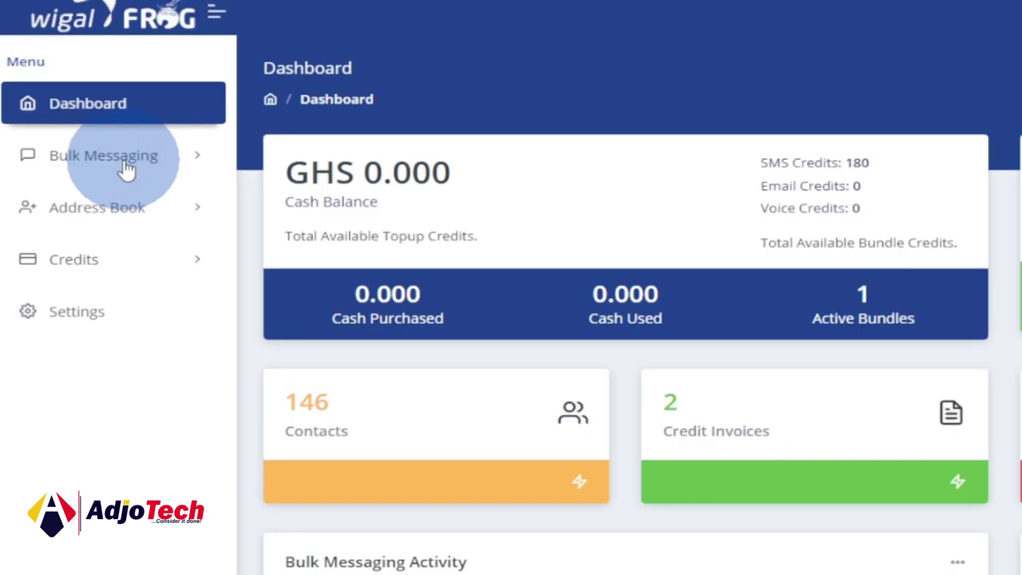
pyautogui.click(126, 170)
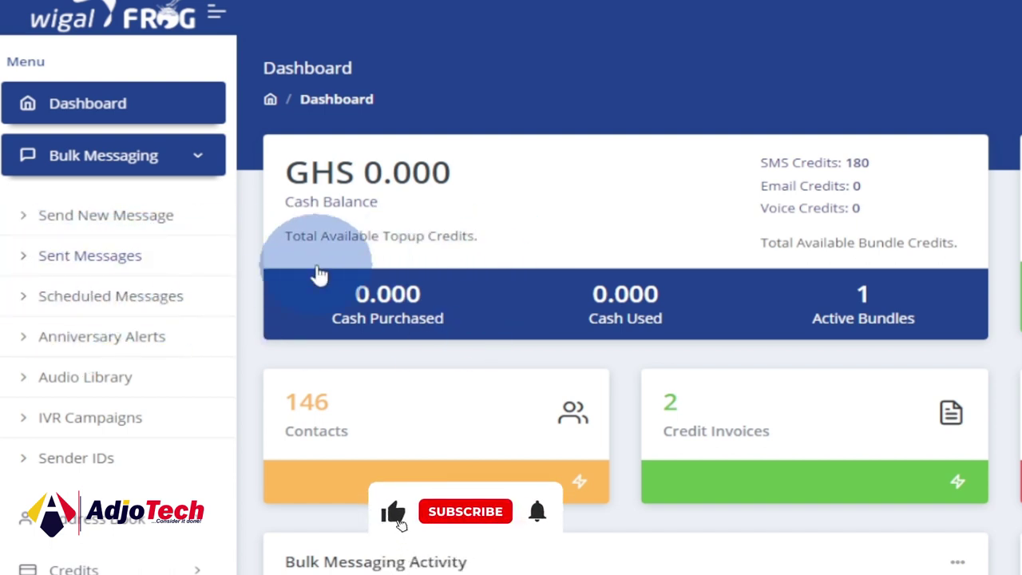
pyautogui.click(93, 468)
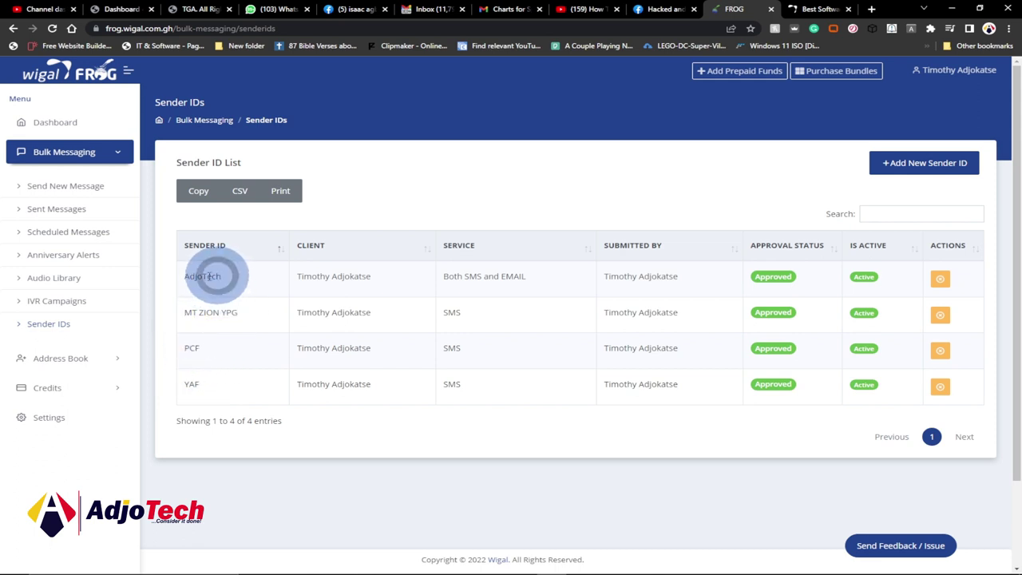
# Examine the registered sender IDs in the Sender ID List
pyautogui.moveTo(209, 276); pyautogui.dragTo(182, 280)
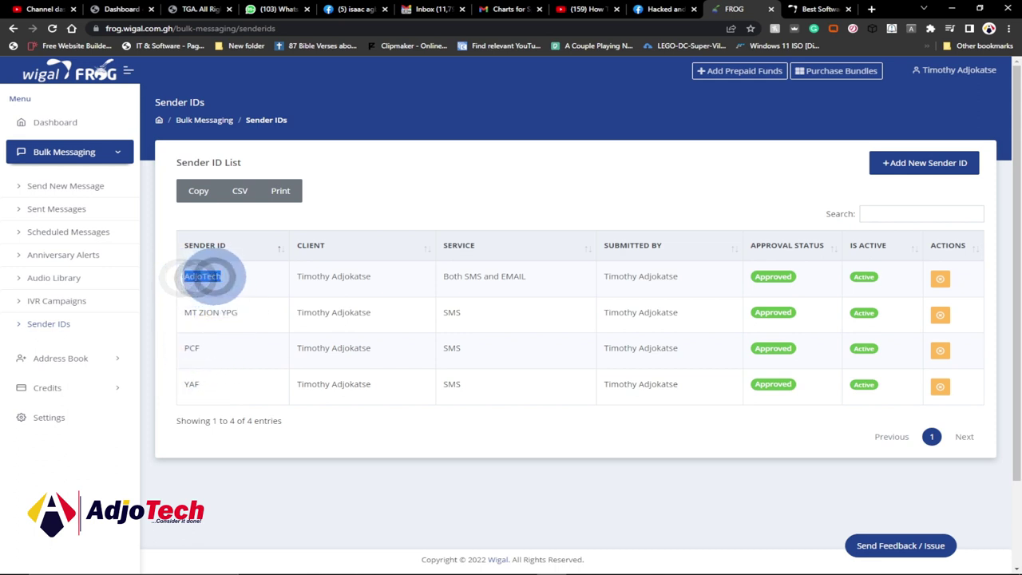
pyautogui.moveTo(237, 311); pyautogui.dragTo(194, 311)
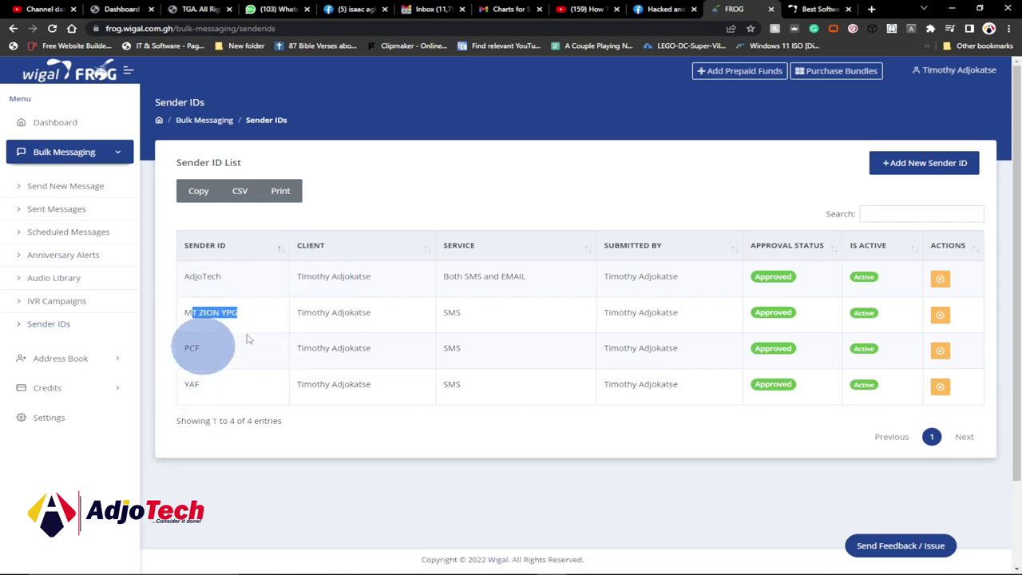
pyautogui.click(201, 386)
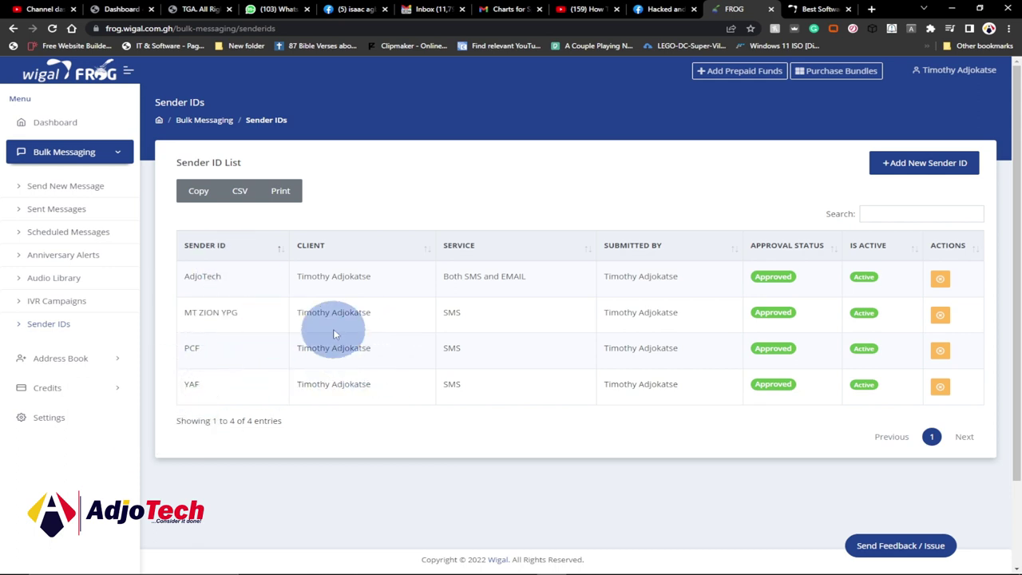
pyautogui.click(57, 326)
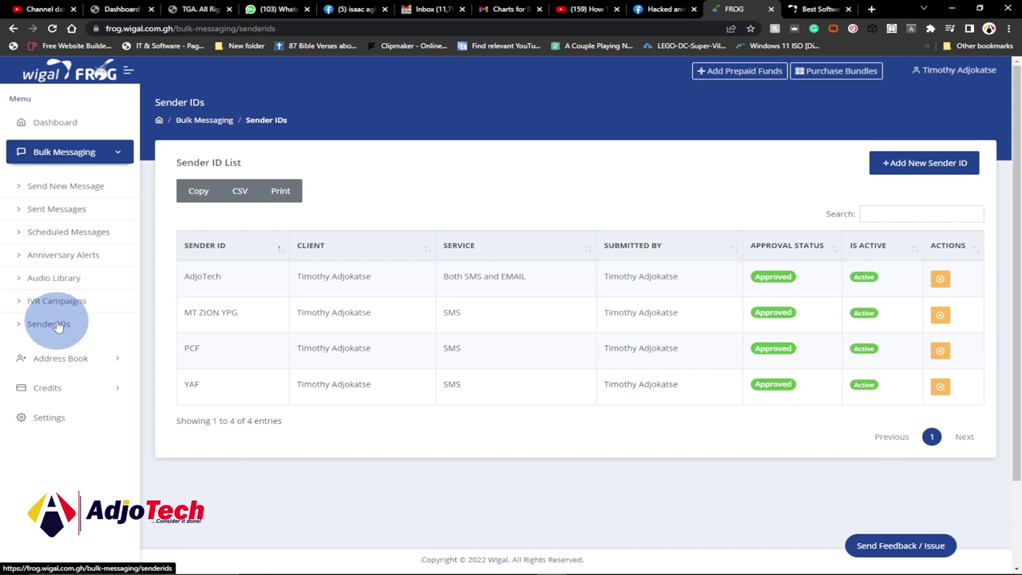
# Review the name field and service options in the form for a new sender ID, and close it without saving
pyautogui.click(886, 171)
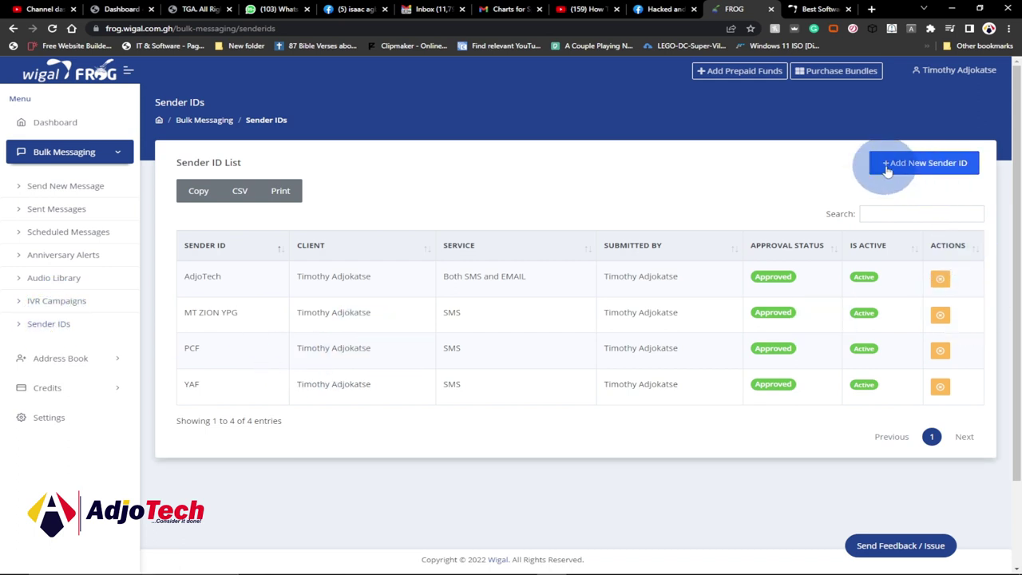
pyautogui.click(918, 165)
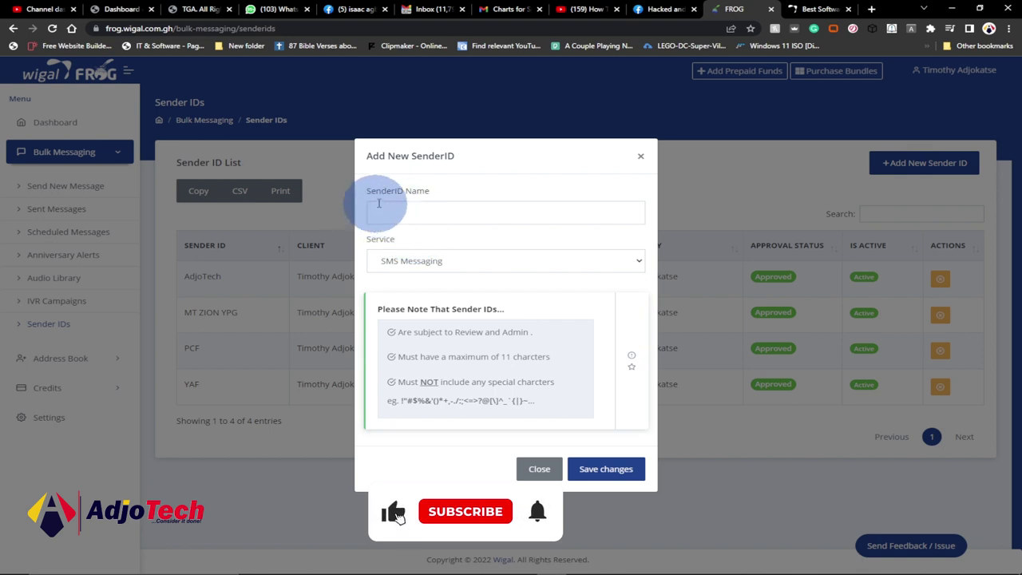
pyautogui.click(406, 209)
pyautogui.click(401, 261)
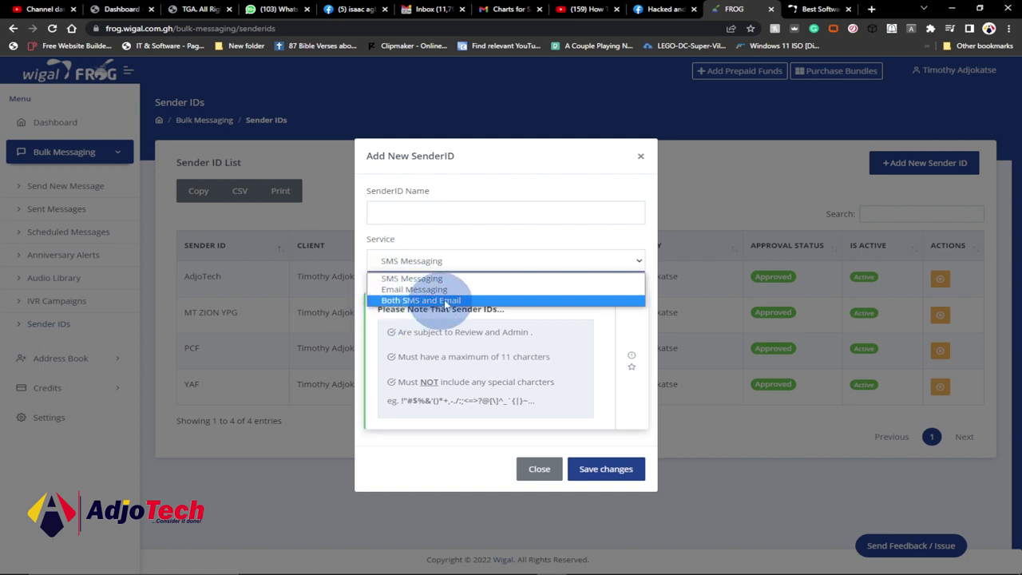
pyautogui.click(484, 212)
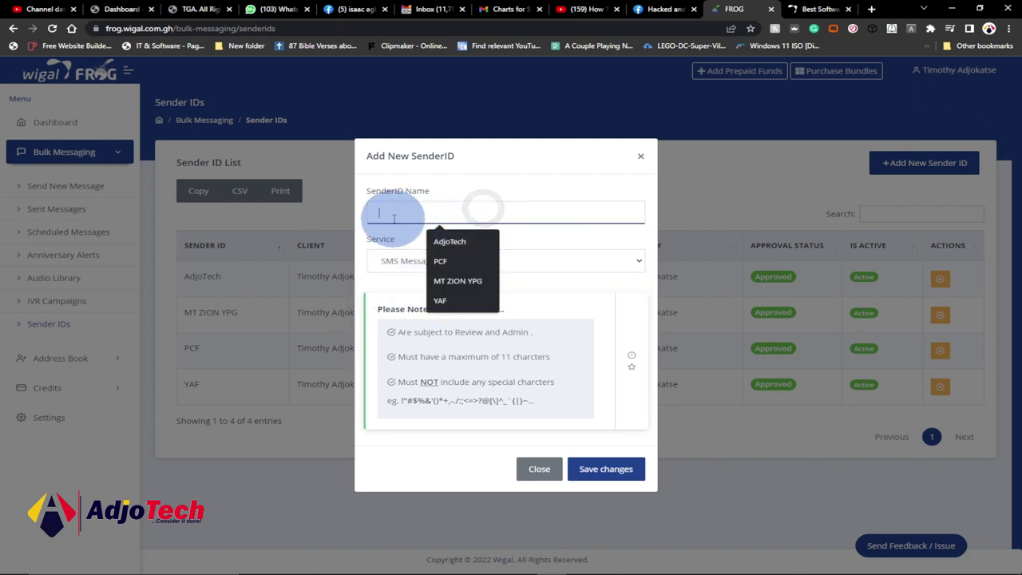
pyautogui.click(383, 270)
pyautogui.click(399, 206)
pyautogui.click(549, 479)
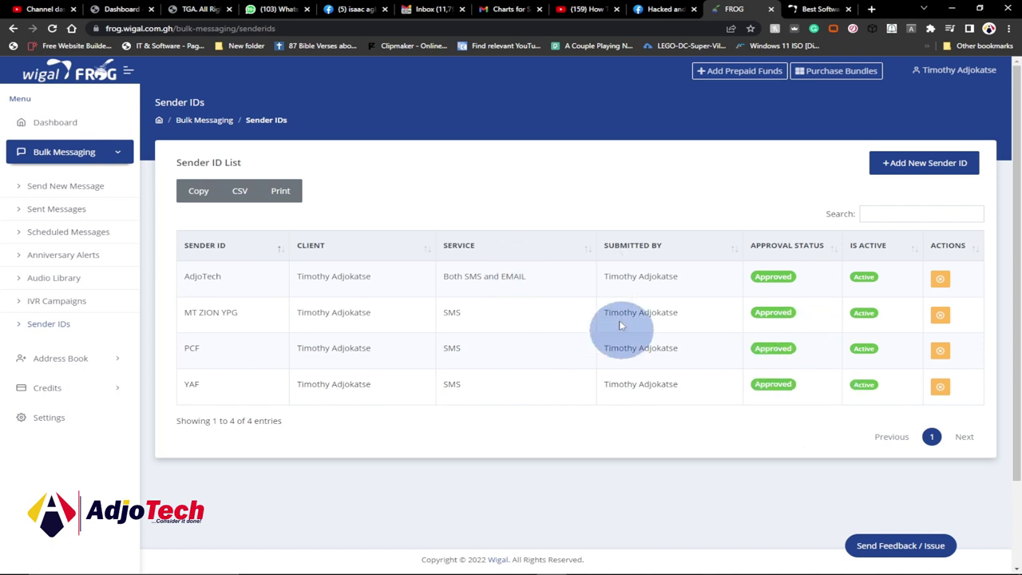
# Create a new address book group named YPG
pyautogui.moveTo(765, 363)
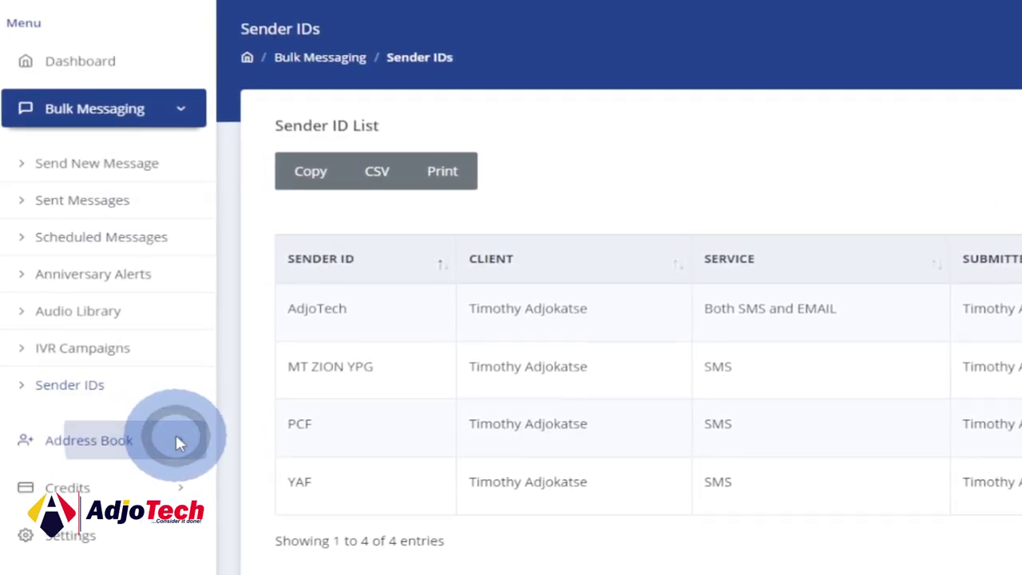
pyautogui.click(177, 439)
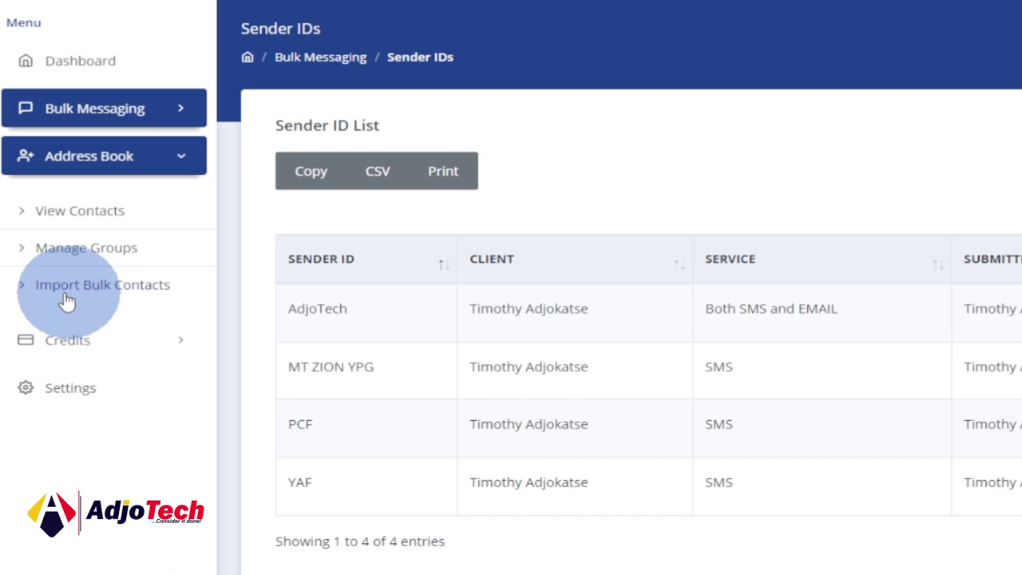
pyautogui.click(101, 252)
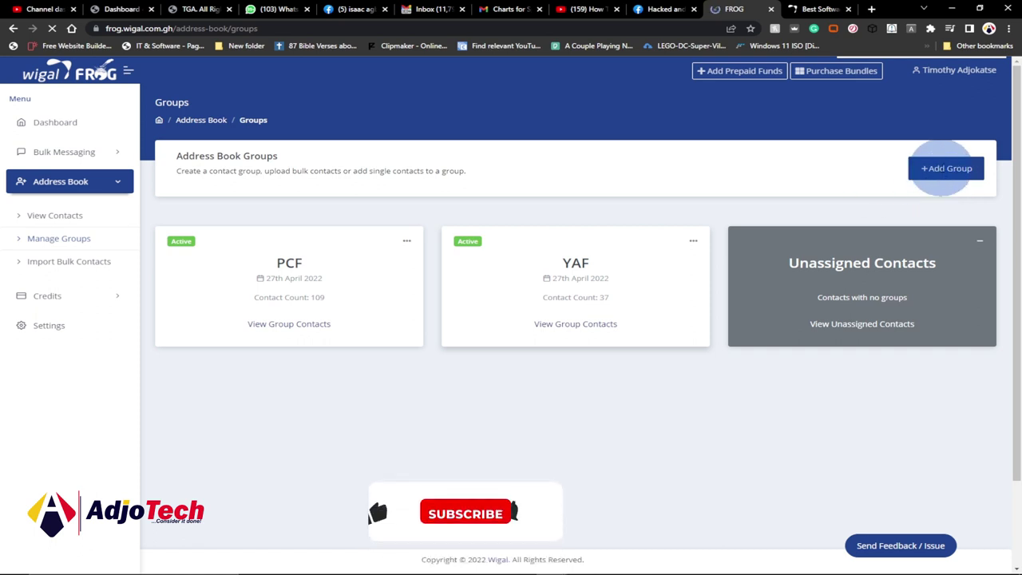
pyautogui.click(941, 172)
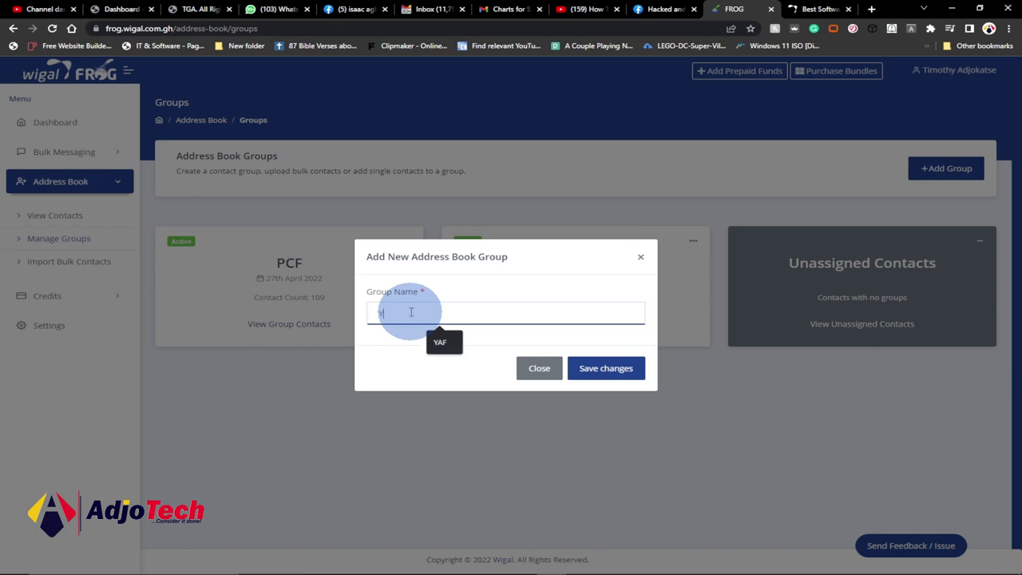
pyautogui.click(603, 373)
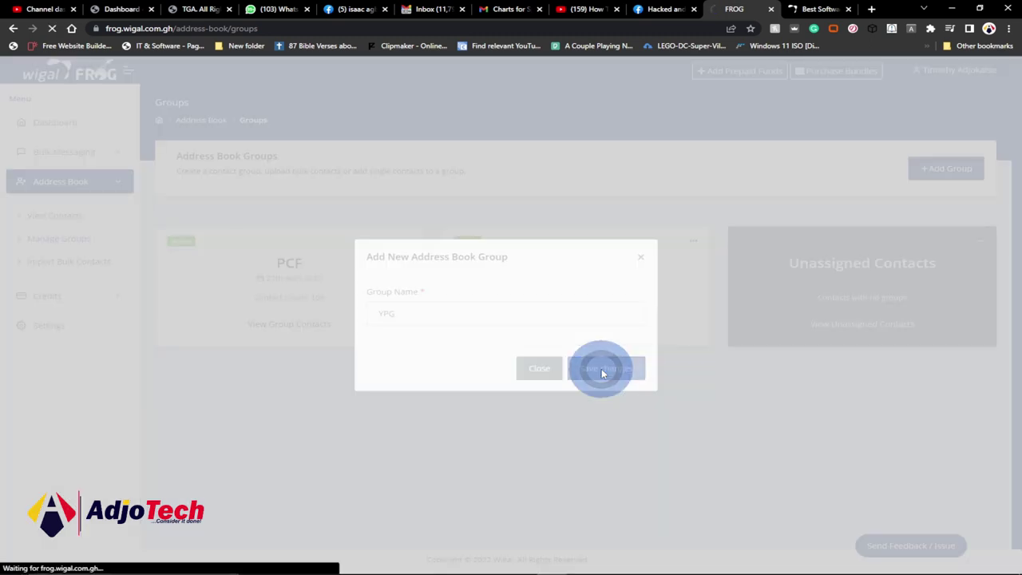
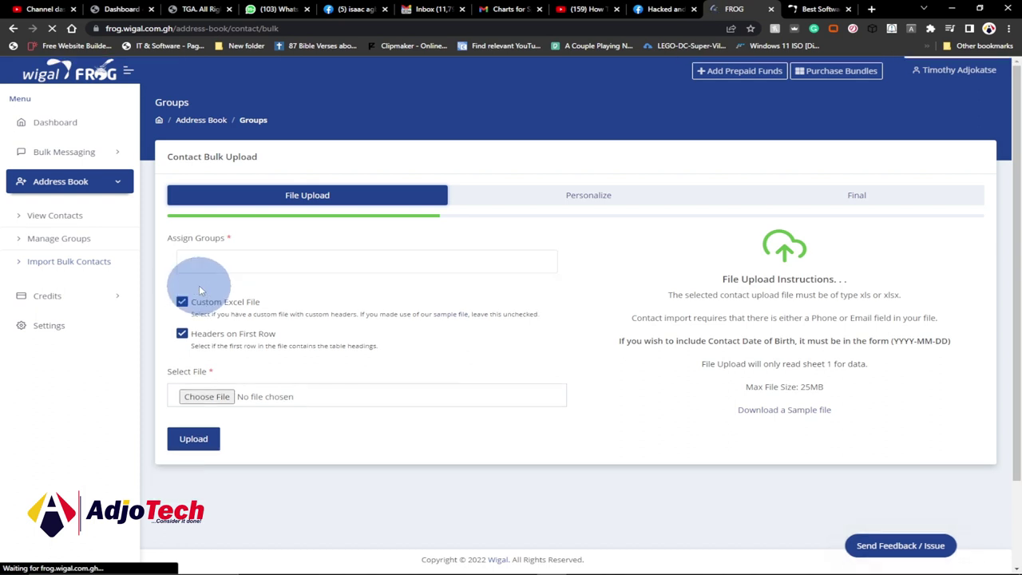
# Upload the contact file pcf new.xlsx from the Desktop's Excel folder for bulk import, assigned to the YPG group
pyautogui.click(249, 262)
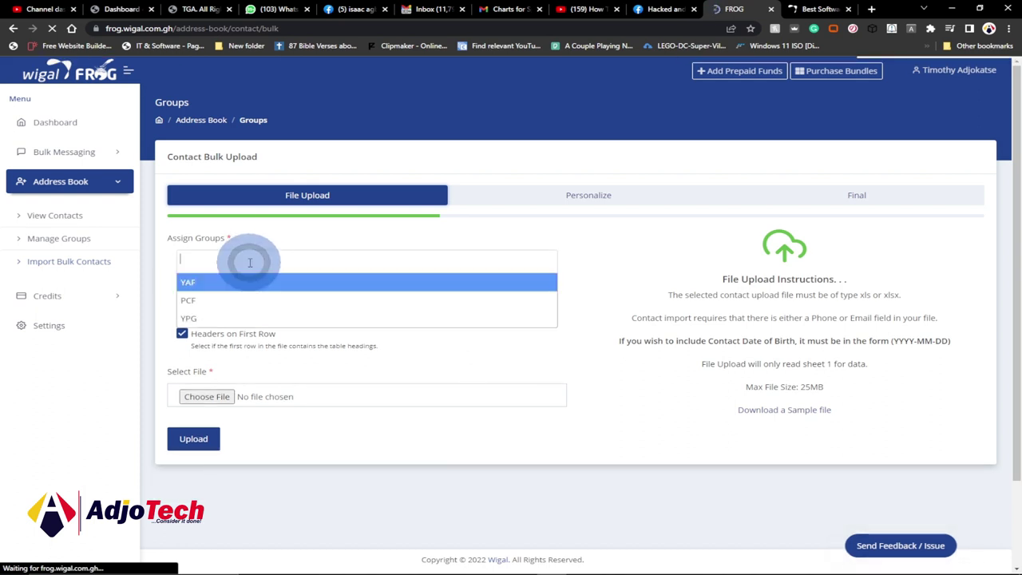
pyautogui.click(189, 319)
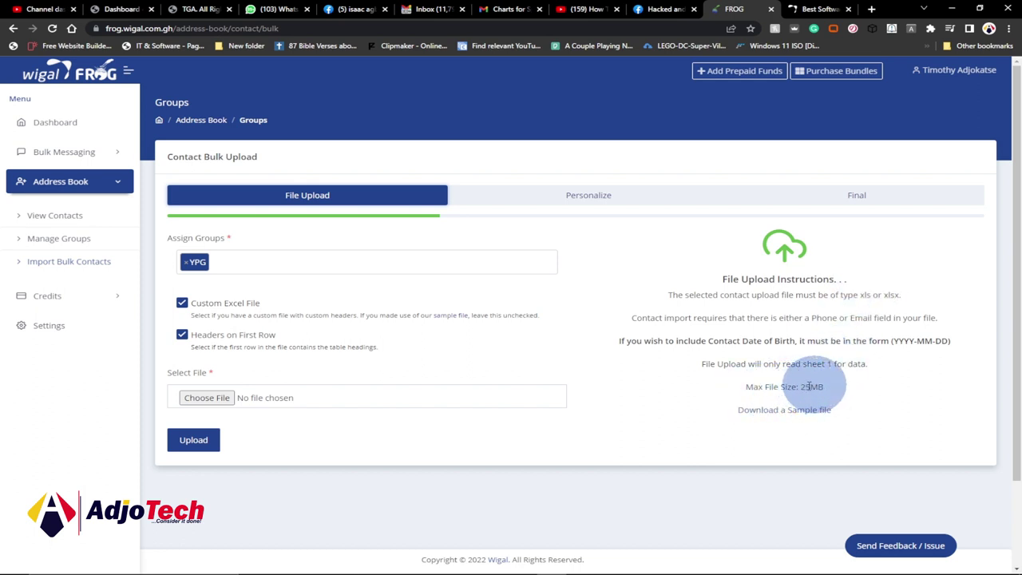
pyautogui.click(227, 399)
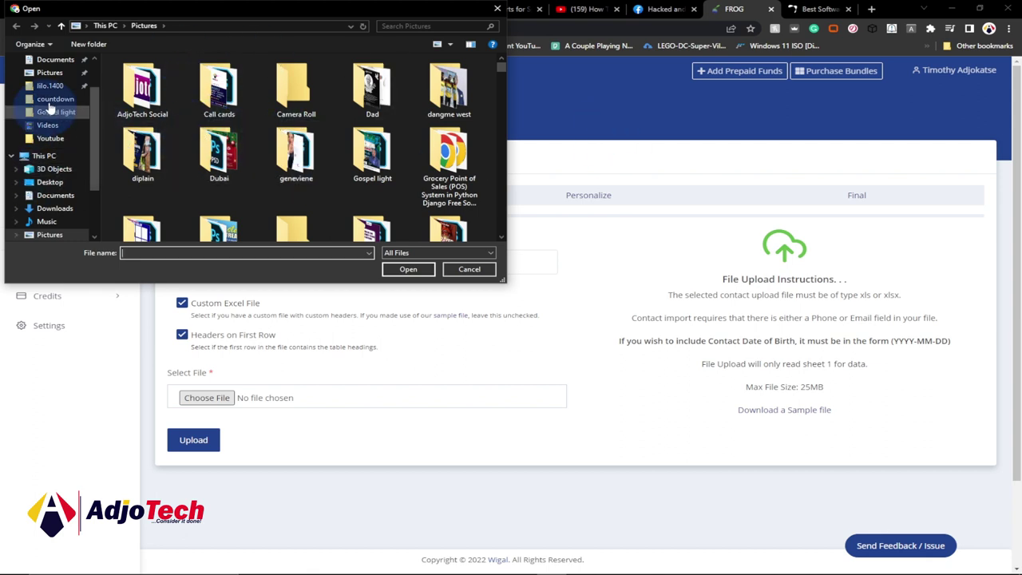
pyautogui.click(49, 182)
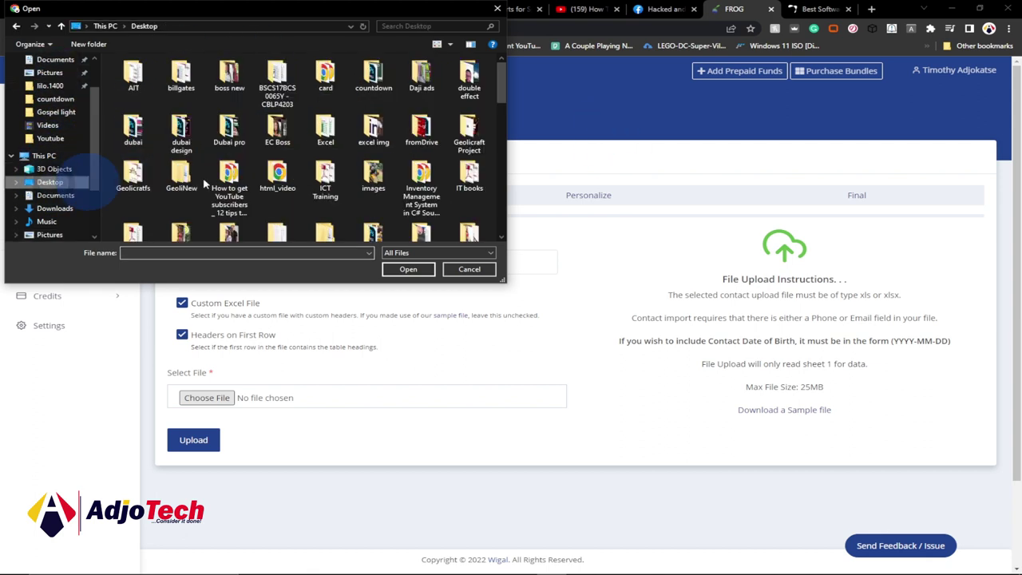
pyautogui.doubleClick(325, 129)
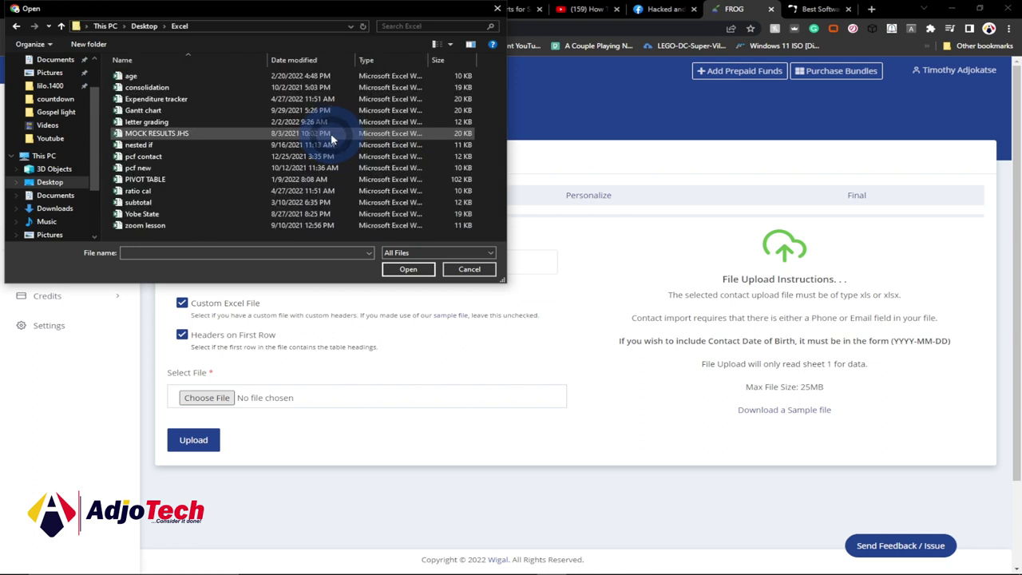
pyautogui.click(157, 167)
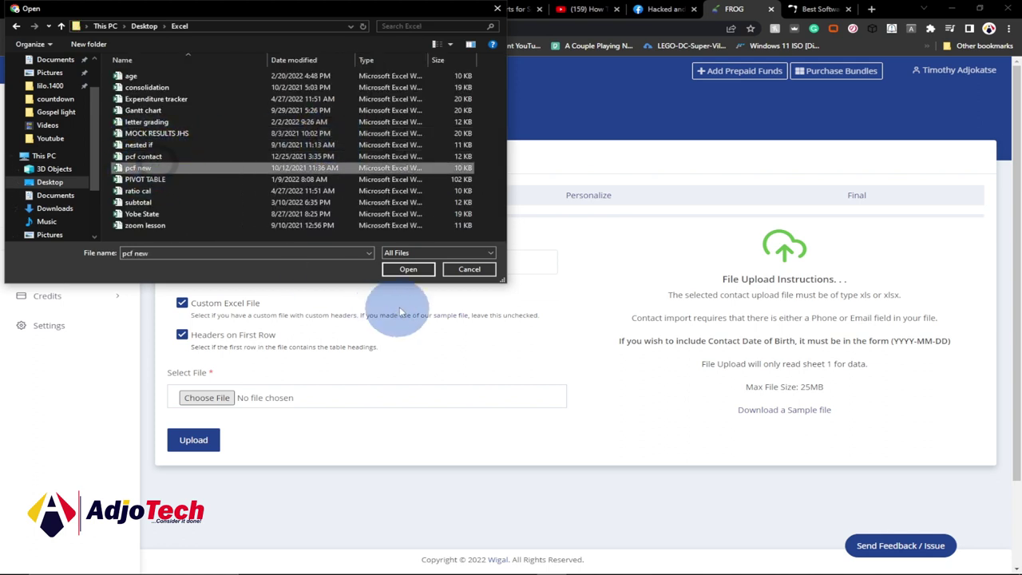
pyautogui.click(405, 269)
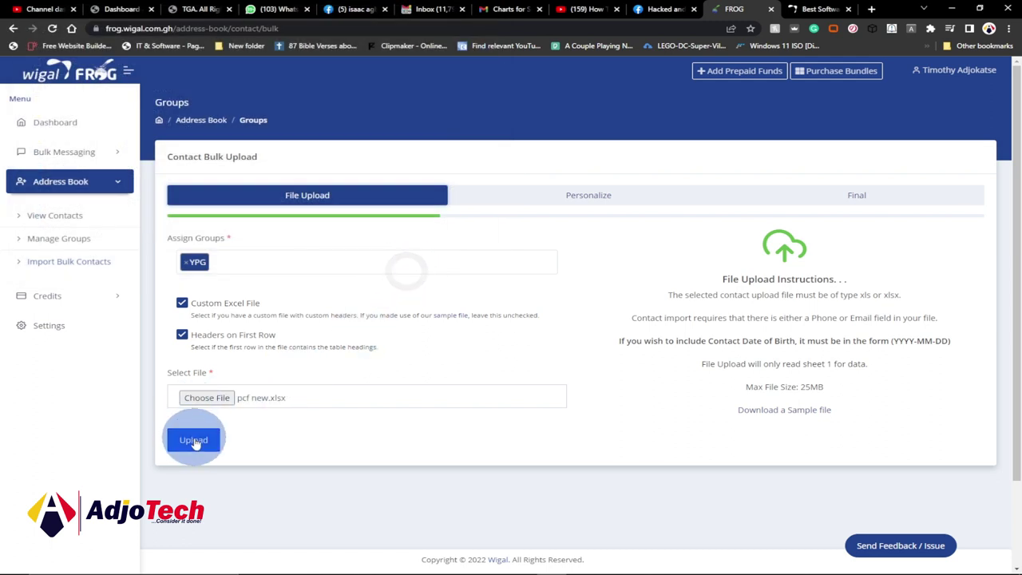
pyautogui.click(194, 440)
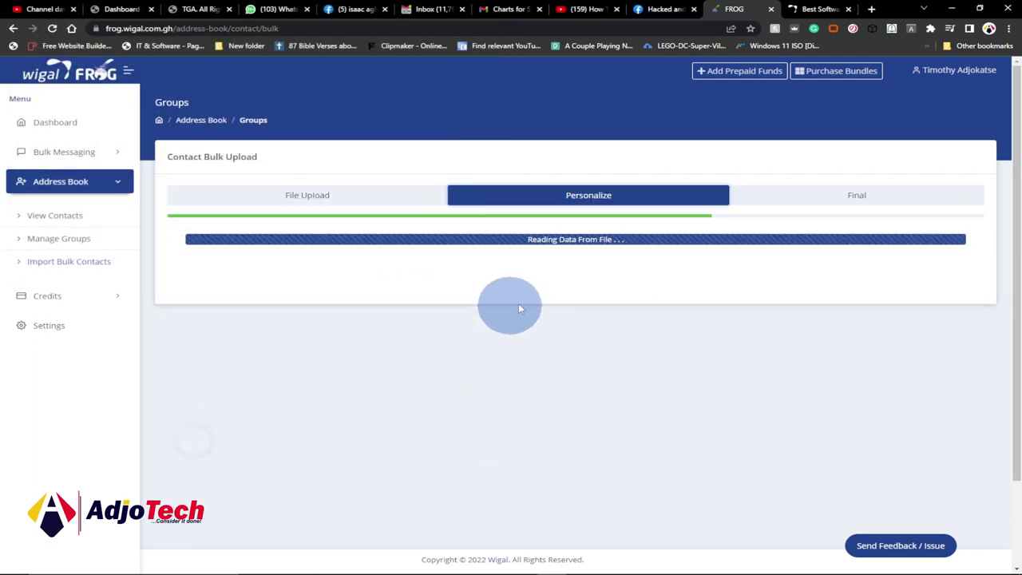
pyautogui.scroll(-4, 578, 292)
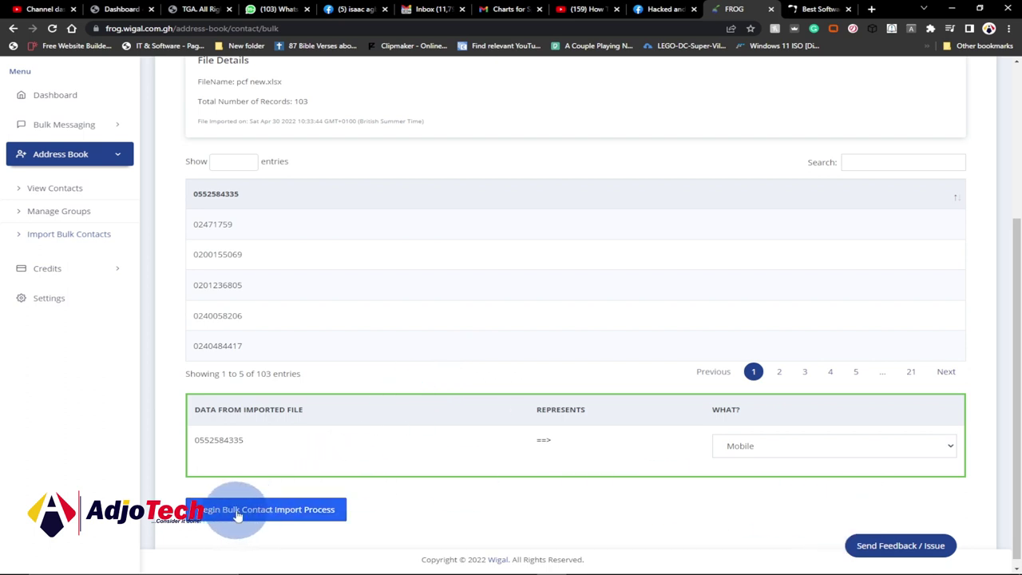
# Run the bulk contact import with the imported phone number column mapped as Mobile
pyautogui.click(279, 511)
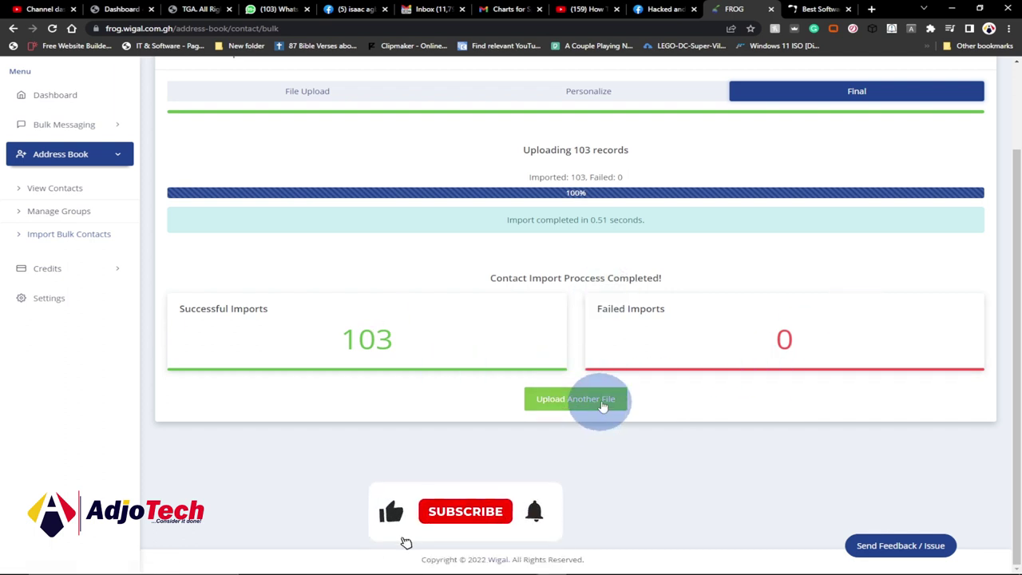
pyautogui.scroll(3, 594, 399)
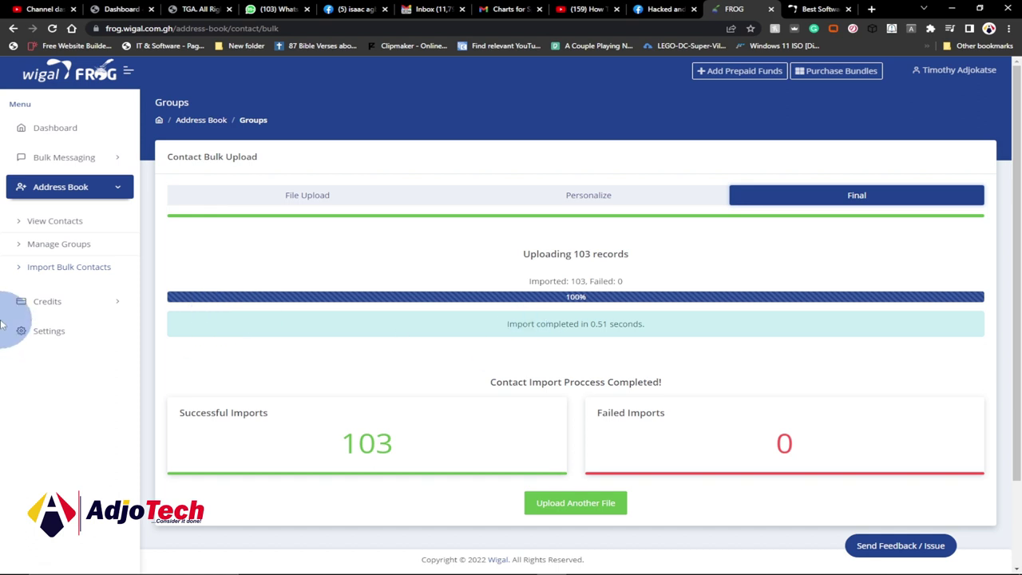
# Review the cash balance and active bundles, and look through the country and IDD code options in the general settings
pyautogui.click(90, 304)
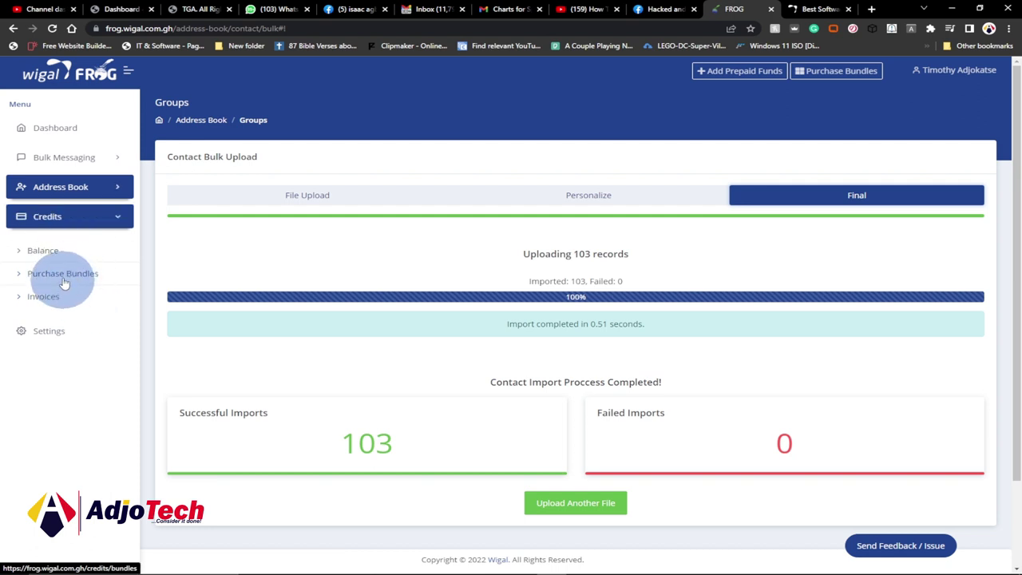
pyautogui.click(58, 252)
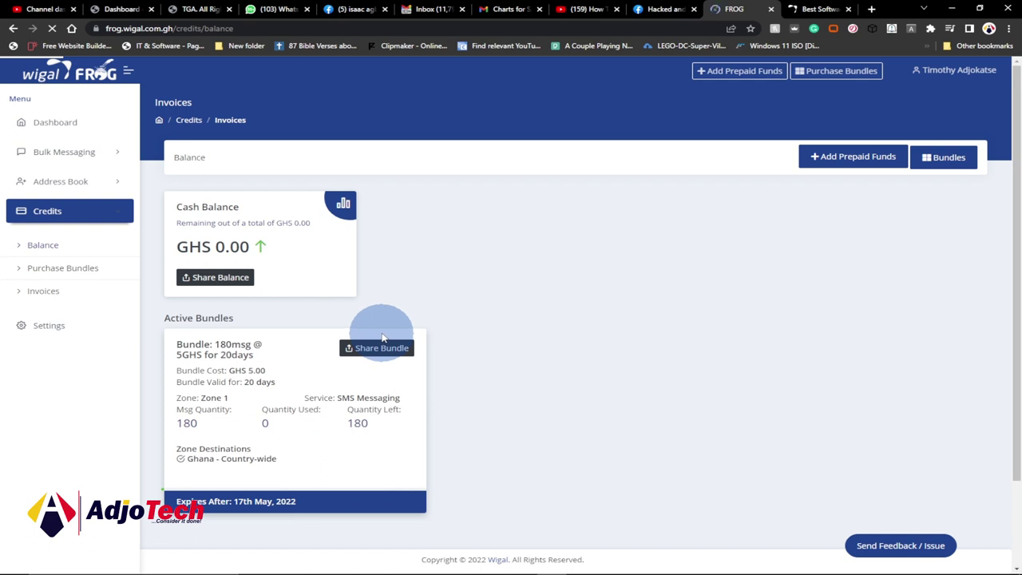
pyautogui.click(69, 329)
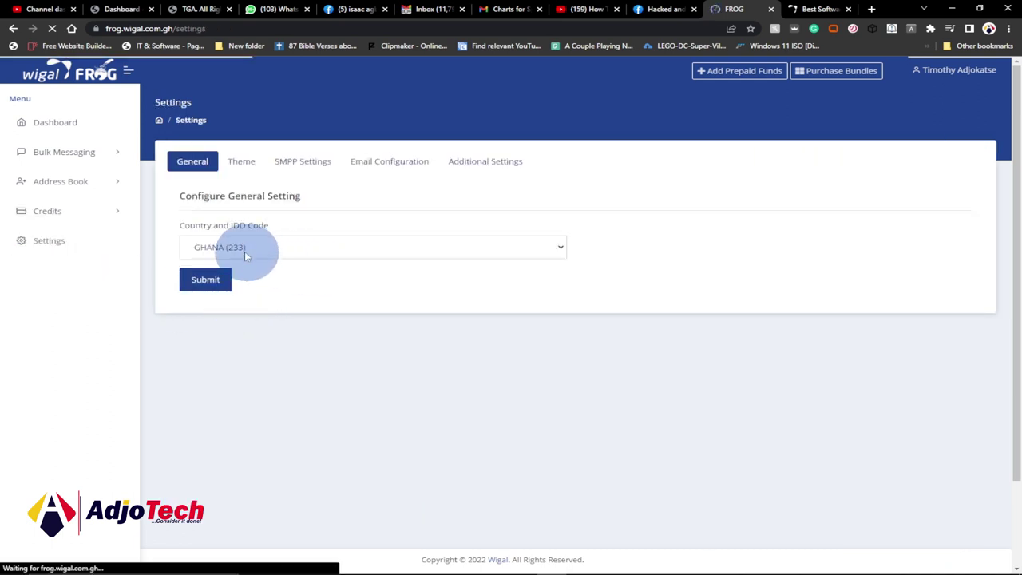
pyautogui.click(291, 247)
pyautogui.moveTo(562, 327); pyautogui.dragTo(564, 401)
pyautogui.click(614, 236)
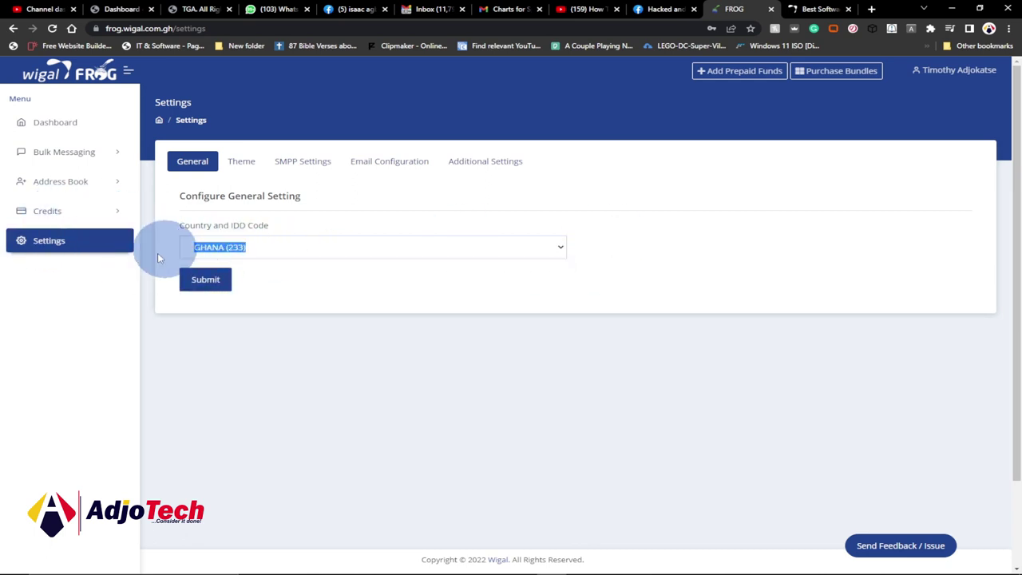
# Return to the credits section and browse the available SMS bundles with their prices and validity periods
pyautogui.click(116, 214)
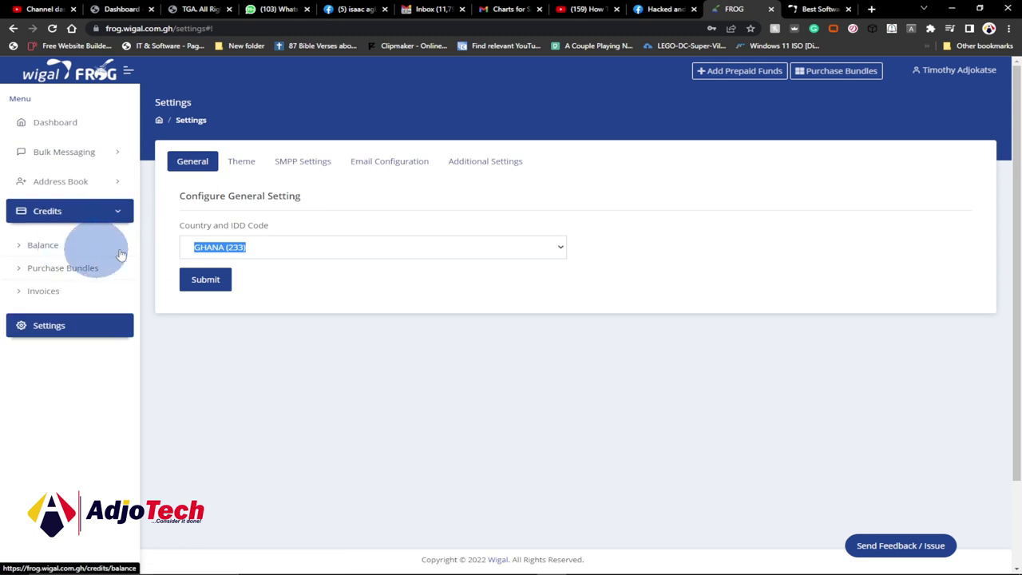
pyautogui.click(48, 247)
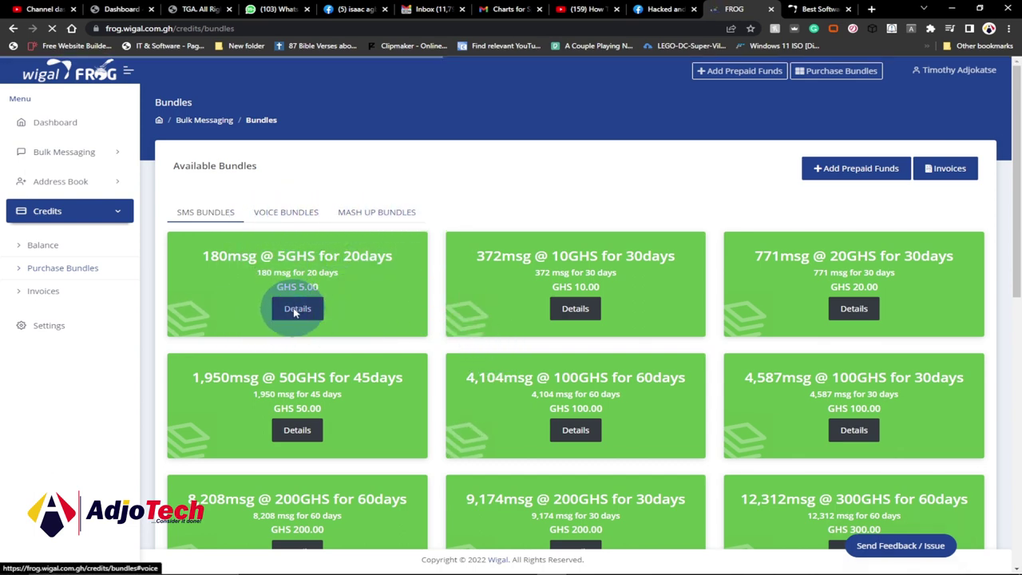
pyautogui.scroll(-3, 838, 311)
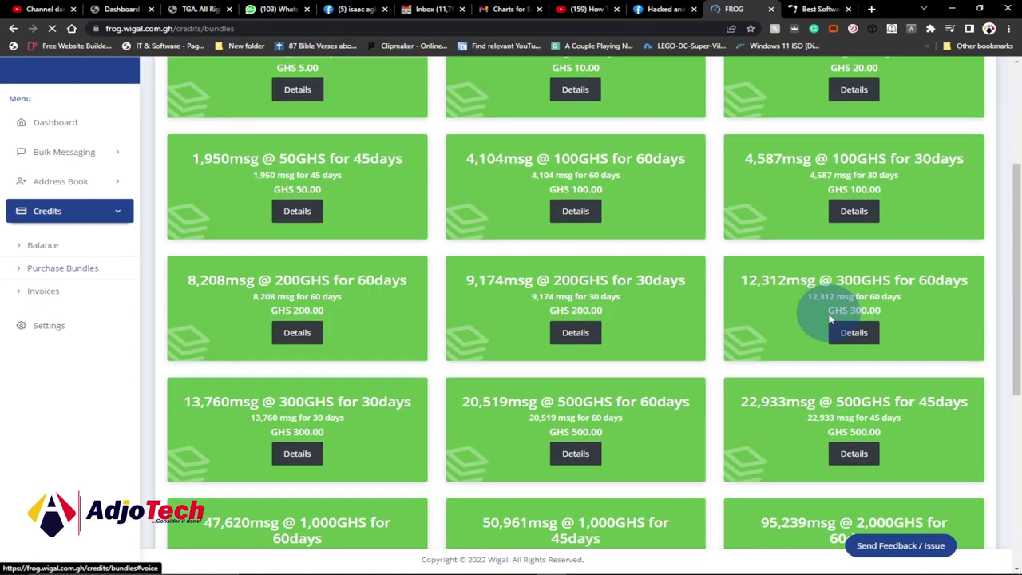
pyautogui.scroll(-5, 815, 357)
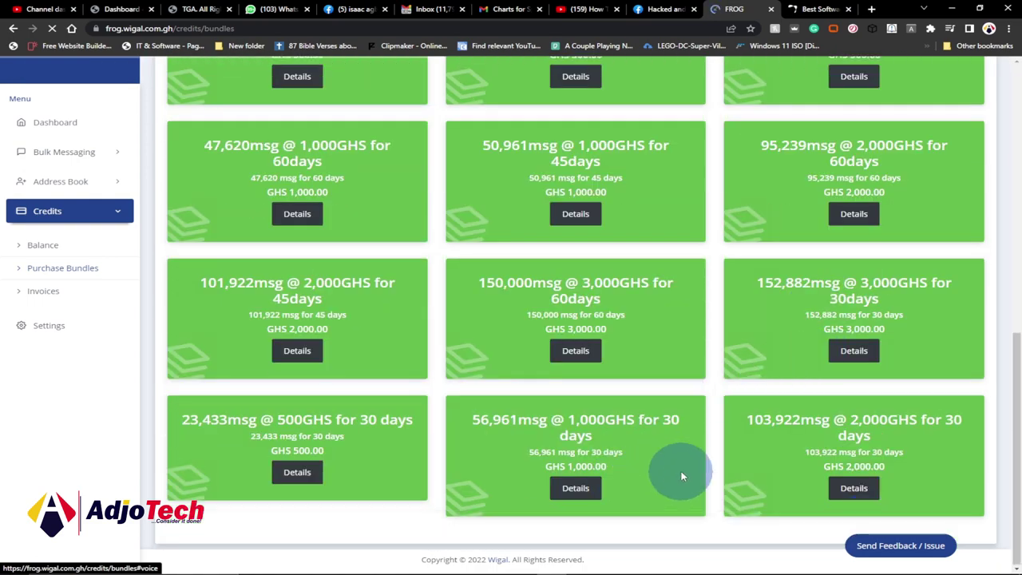
pyautogui.scroll(8, 679, 467)
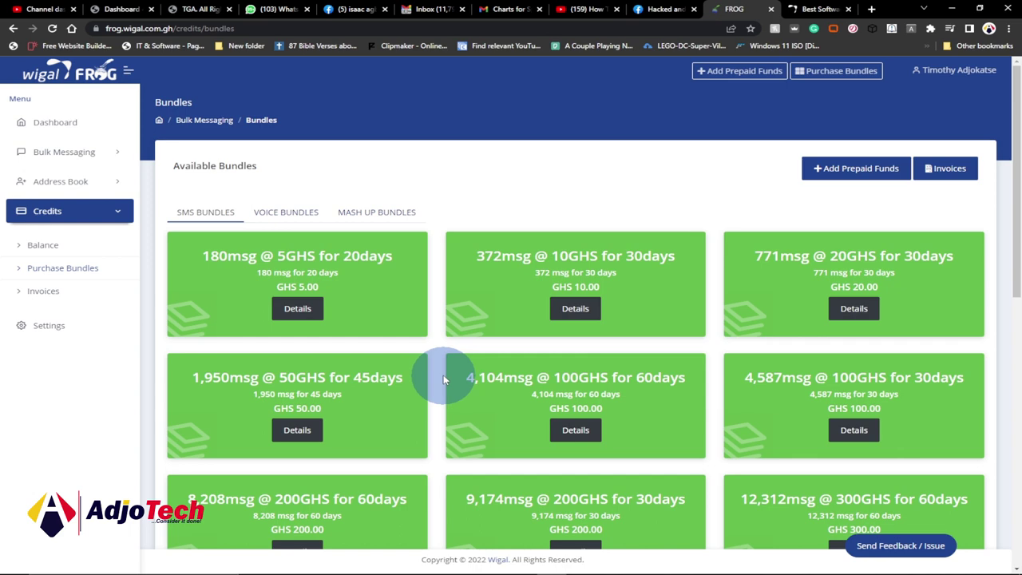
# Order the 180msg @ 5GHS for 20days SMS bundle for Self to generate its invoice
pyautogui.click(308, 319)
pyautogui.click(300, 315)
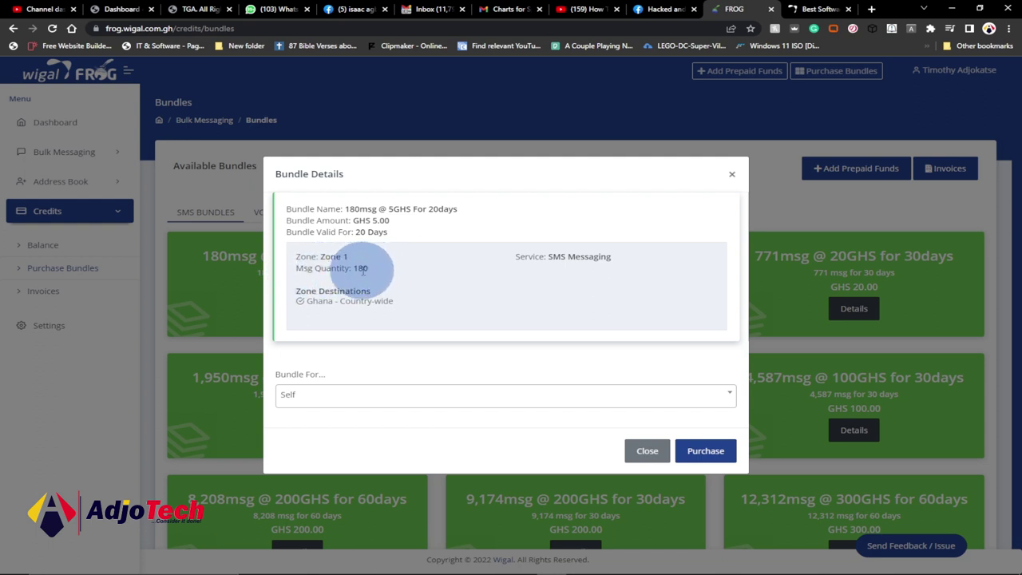
pyautogui.click(707, 451)
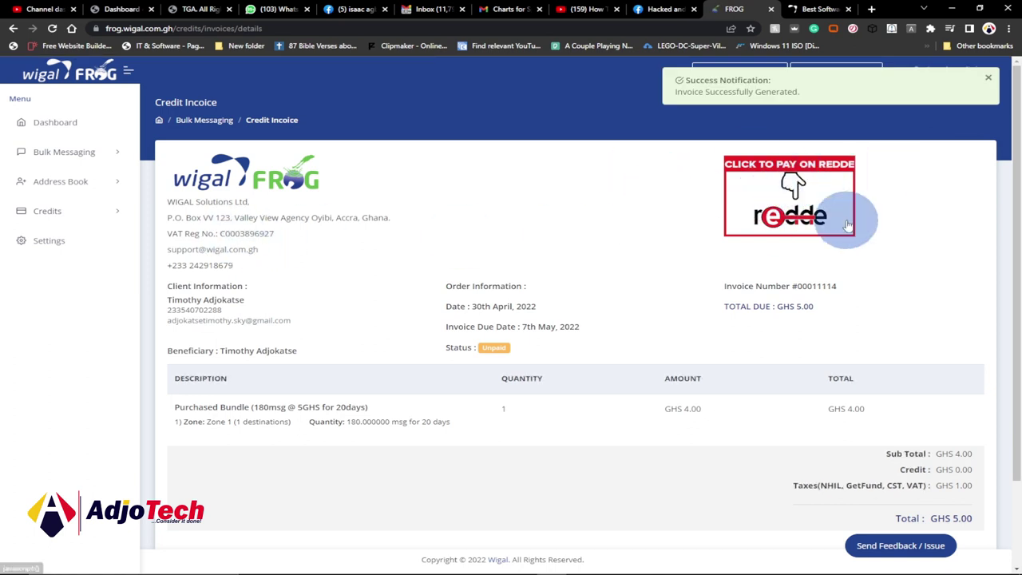
# Start a new SMS as Bulk Message To Groups, addressed to the YAF group with YAF as the sender ID
pyautogui.click(111, 154)
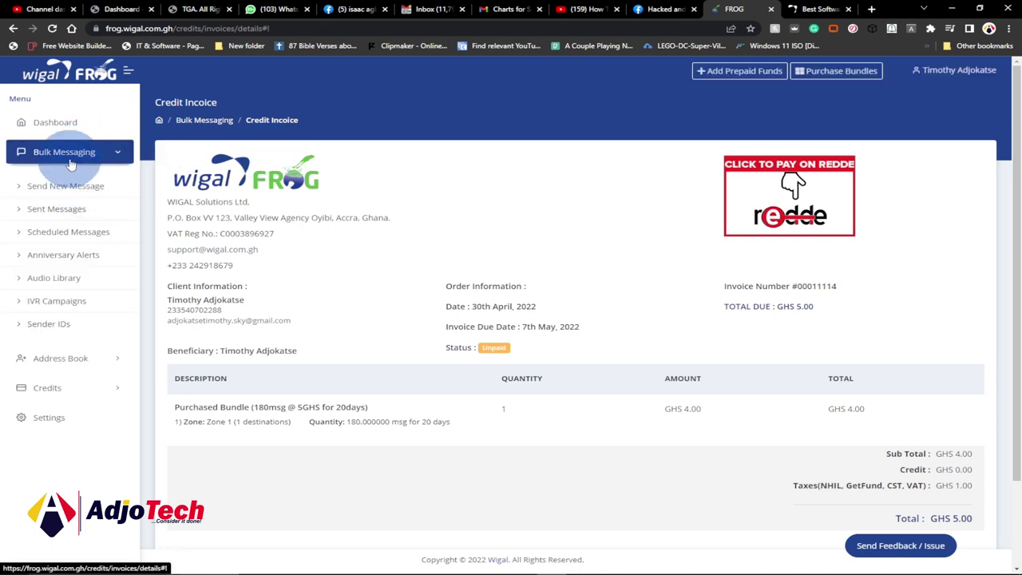
pyautogui.click(80, 190)
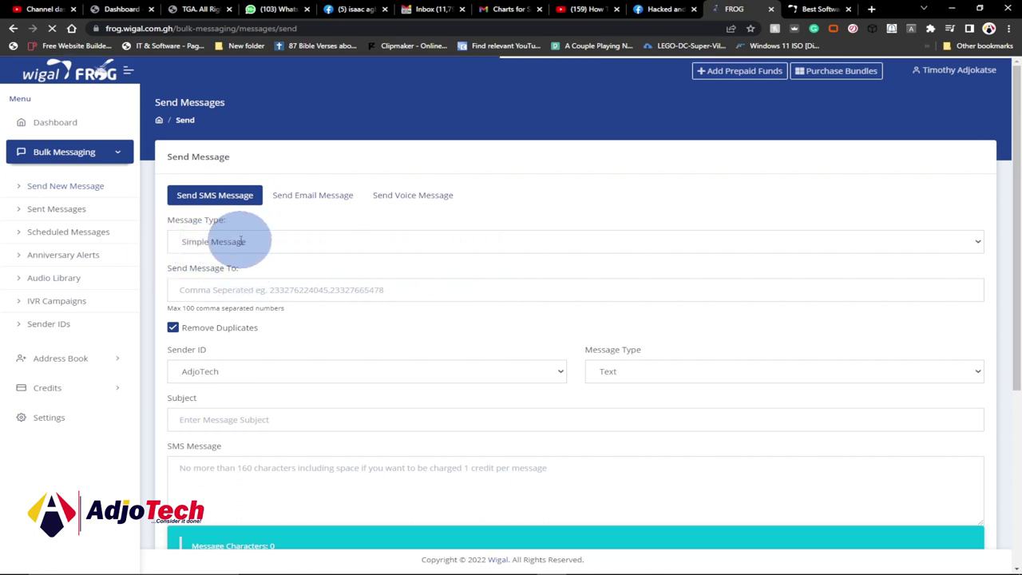
pyautogui.click(380, 243)
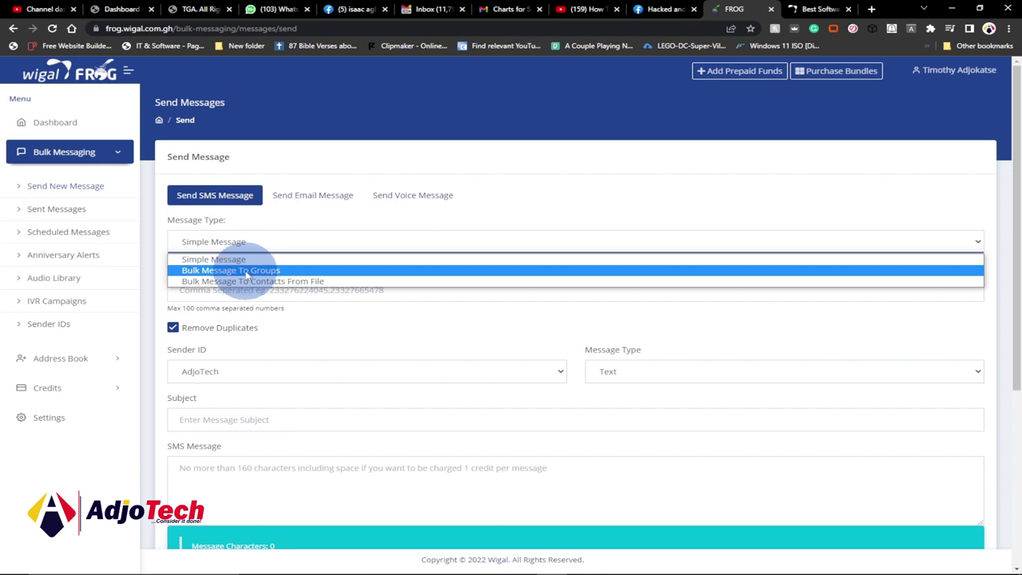
pyautogui.click(248, 274)
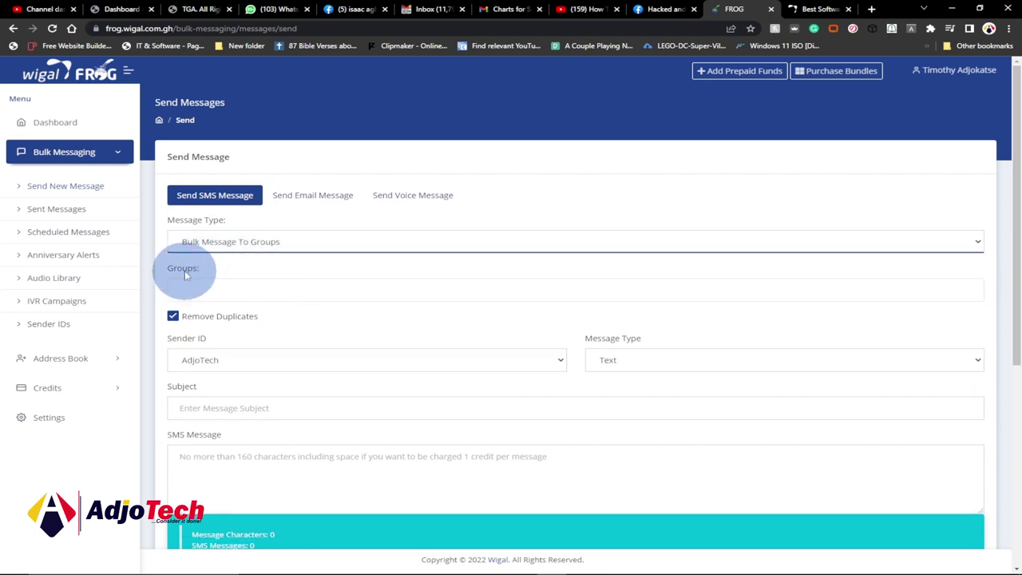
pyautogui.click(258, 293)
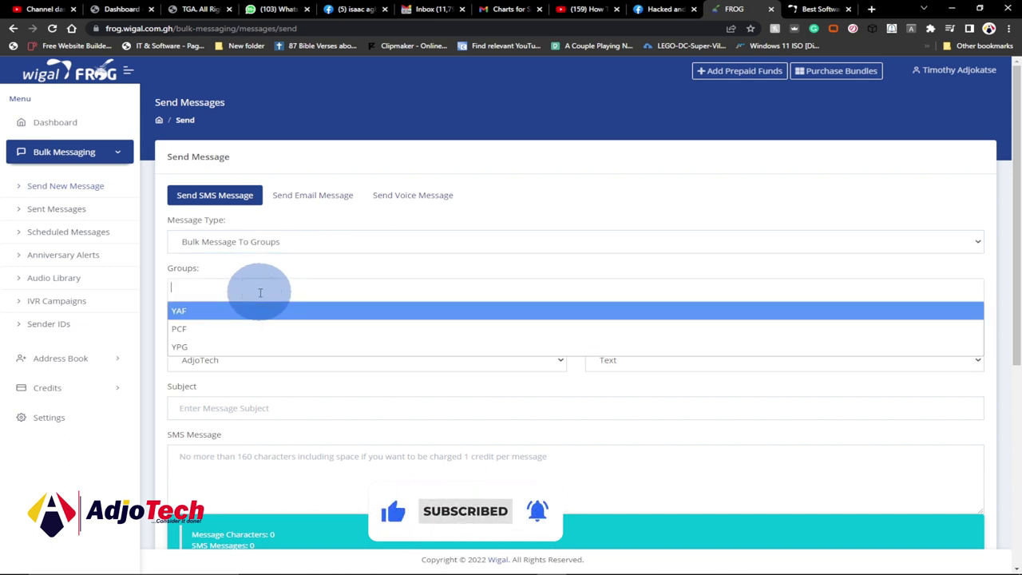
pyautogui.click(221, 311)
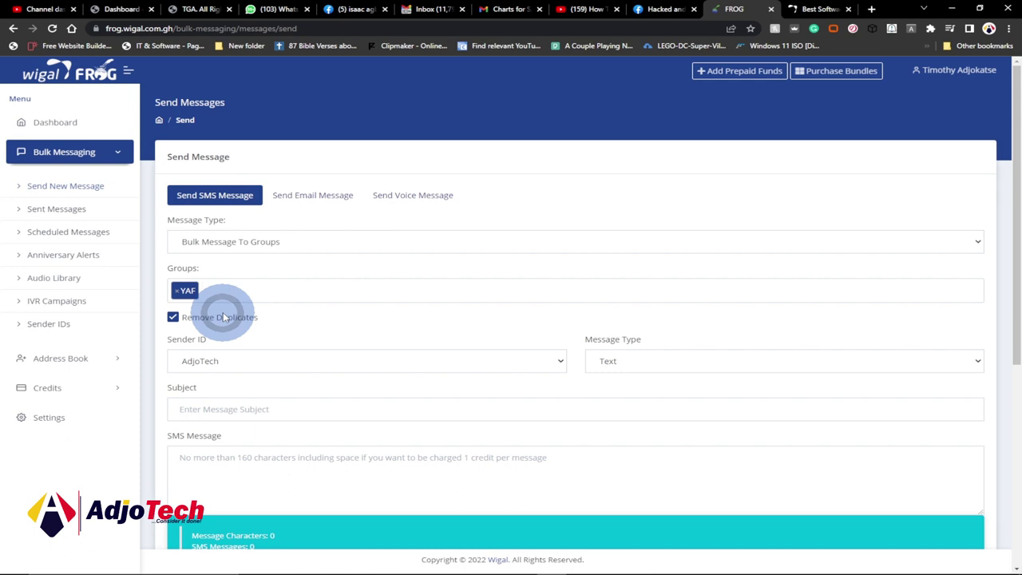
pyautogui.click(345, 367)
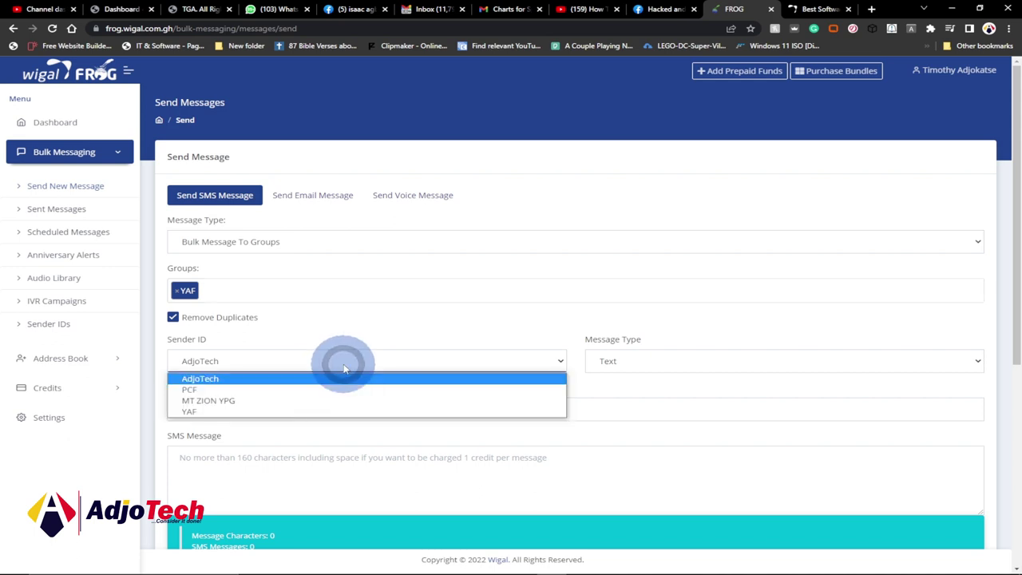
pyautogui.click(302, 413)
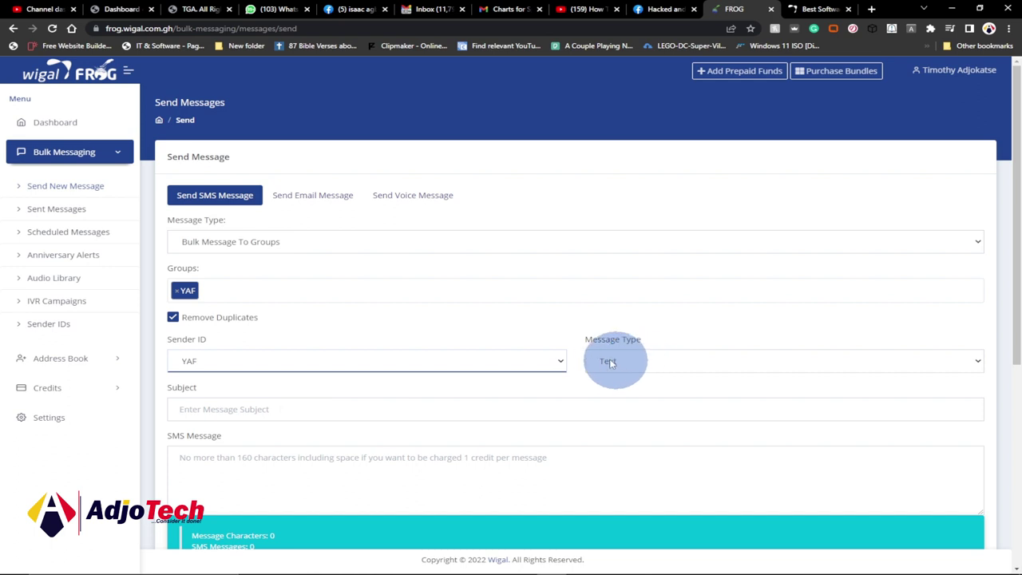
# Write the SMS message "YAF...FELLOWSHIP IN CHRIST" and leave the subject empty
pyautogui.scroll(-2, 447, 347)
pyautogui.click(252, 299)
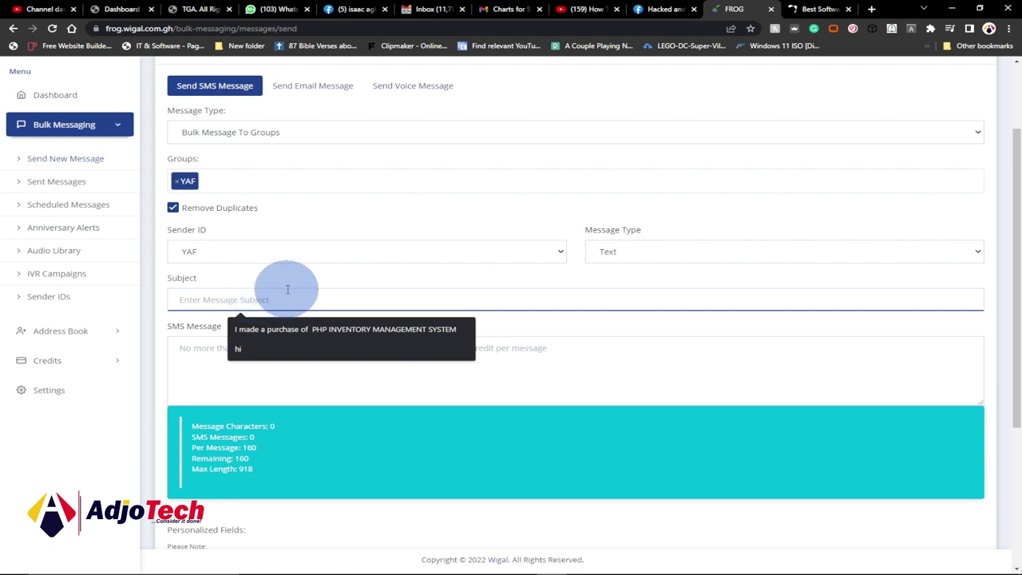
pyautogui.click(201, 355)
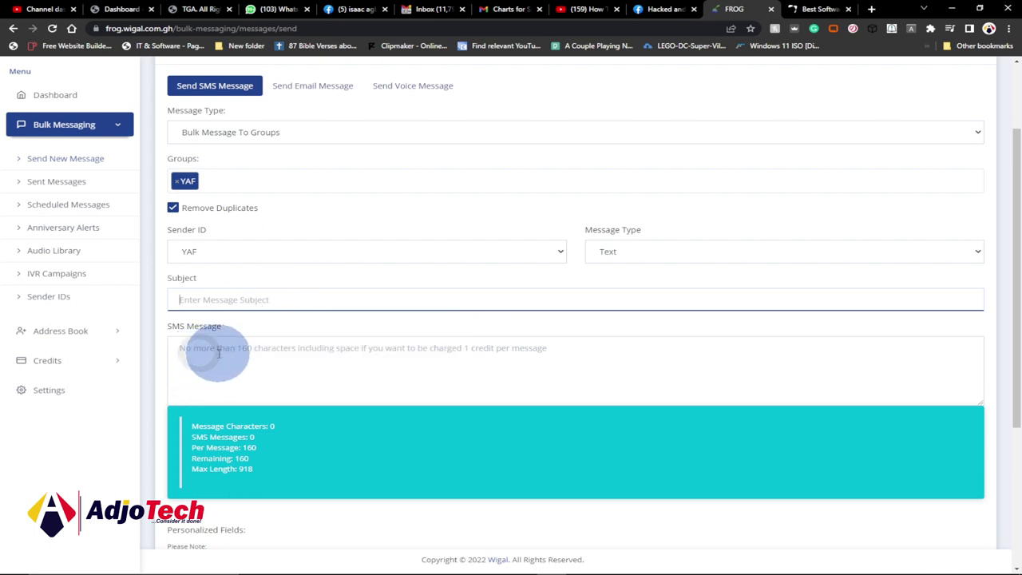
pyautogui.click(218, 351)
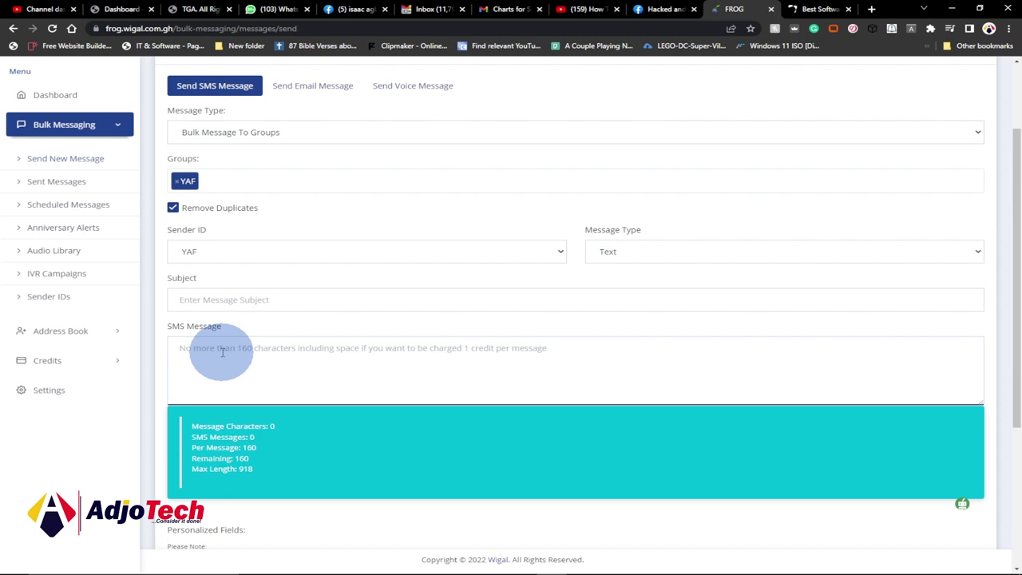
pyautogui.write('y')
pyautogui.press('BackSpace')
pyautogui.write('YAF...FELLOWSHIP IN CHRIS')
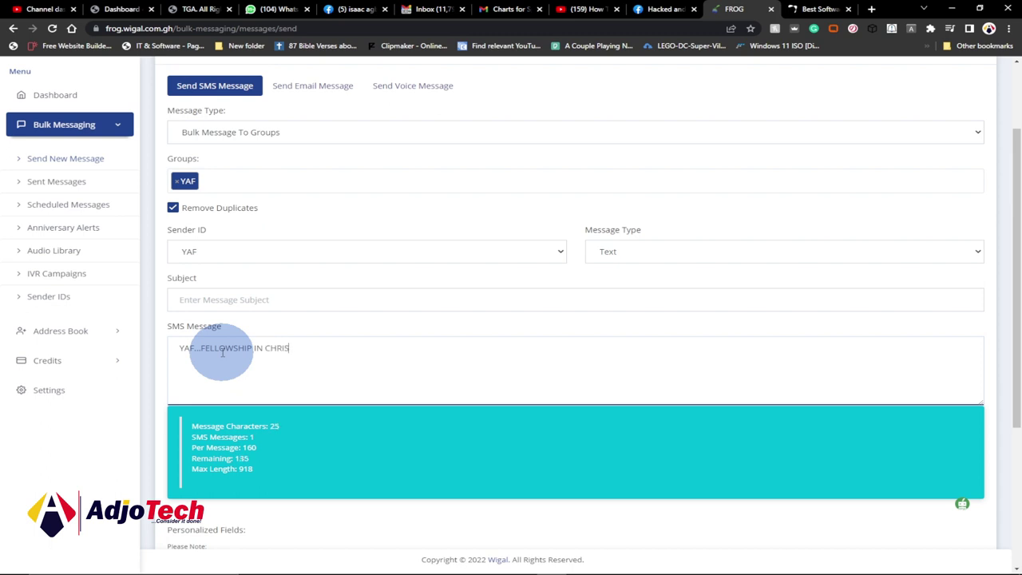
pyautogui.write('T')
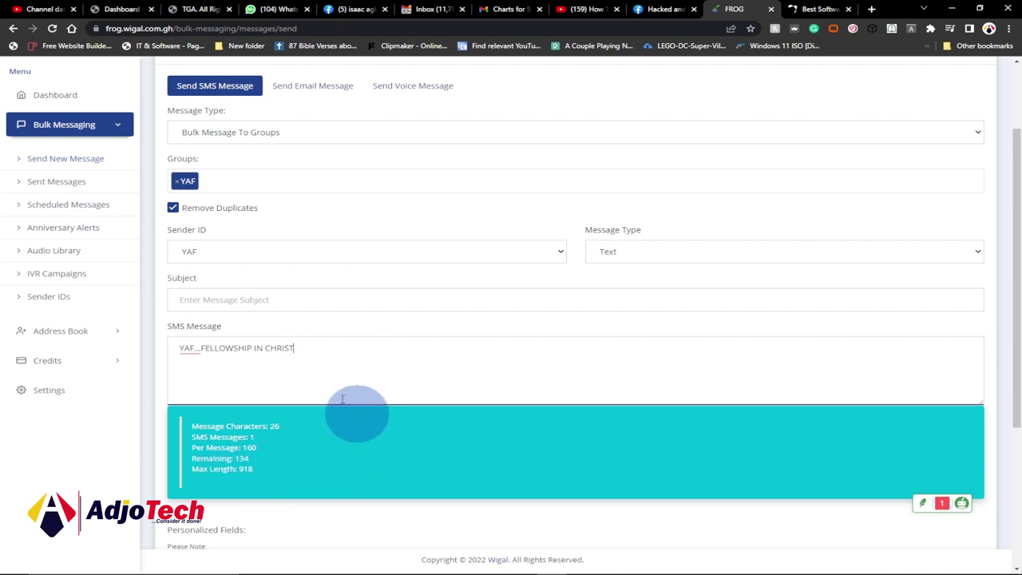
pyautogui.click(226, 298)
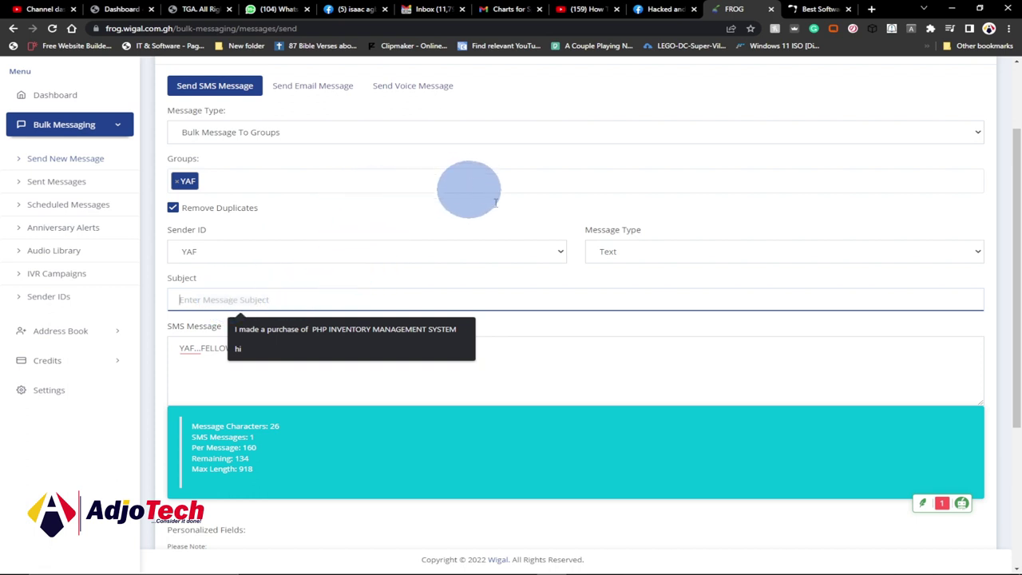
pyautogui.click(536, 208)
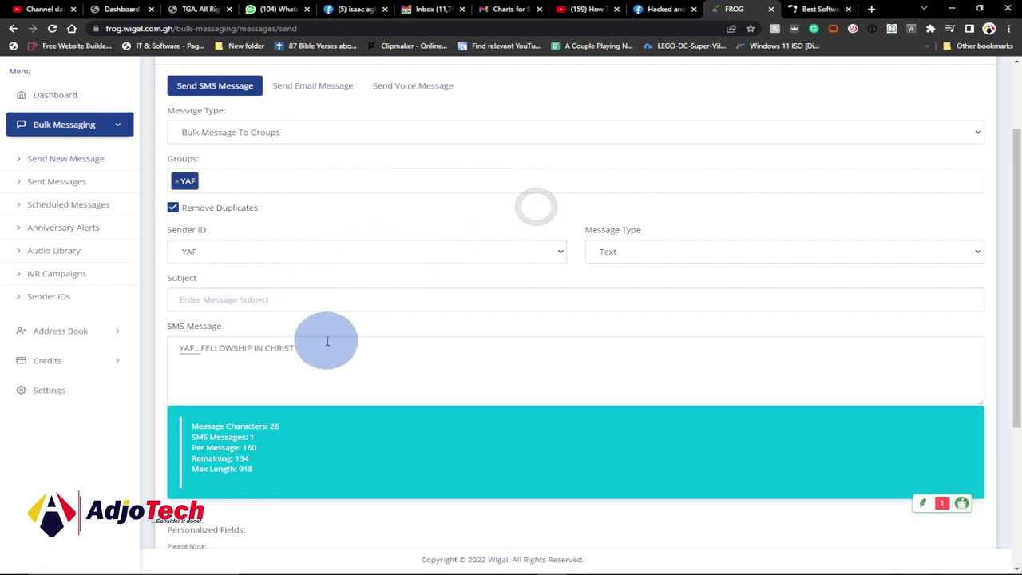
# Try out the option to schedule the message for later, view its start date calendar, and switch scheduling back off
pyautogui.scroll(-3, 691, 415)
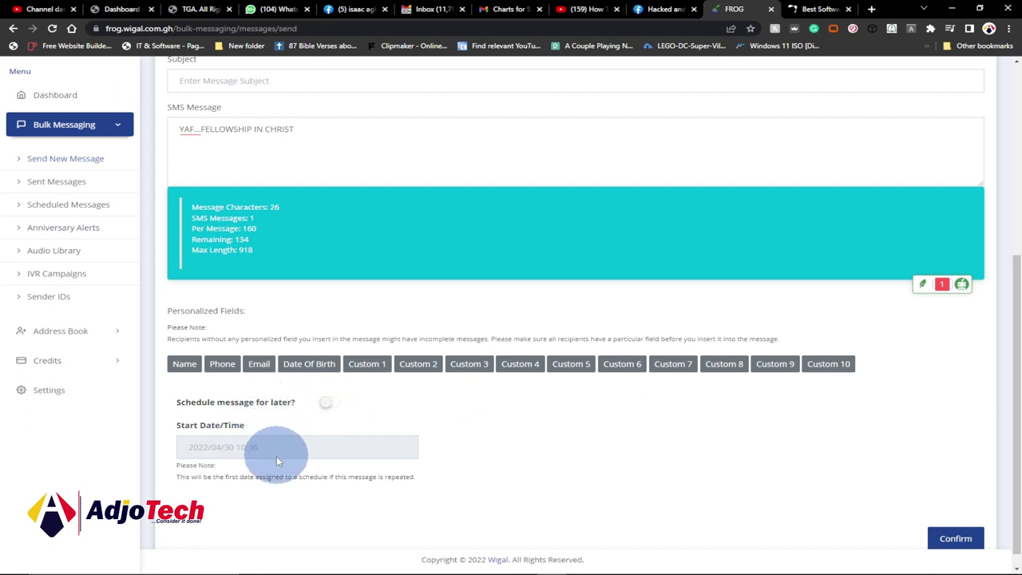
pyautogui.click(328, 405)
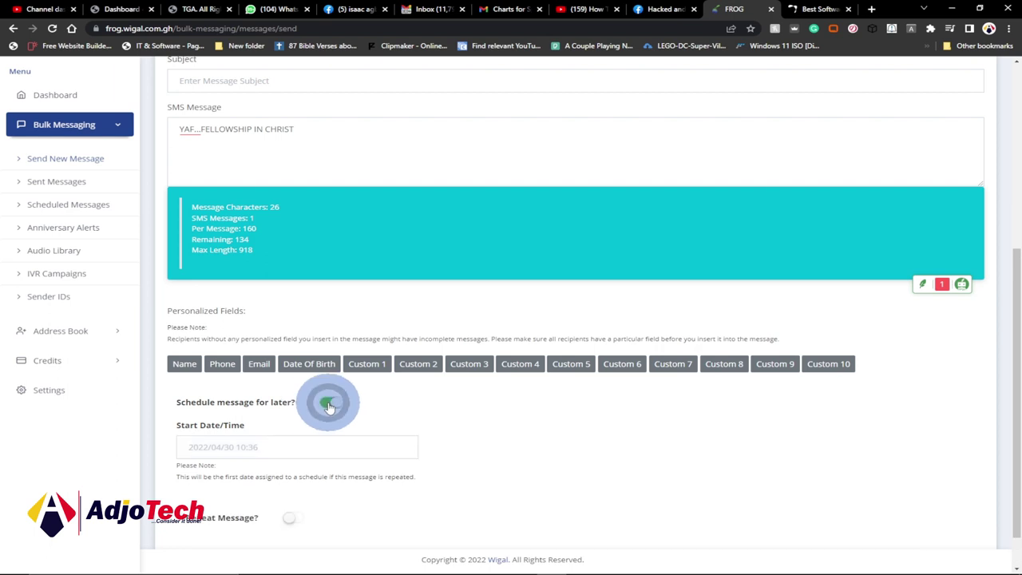
pyautogui.click(257, 447)
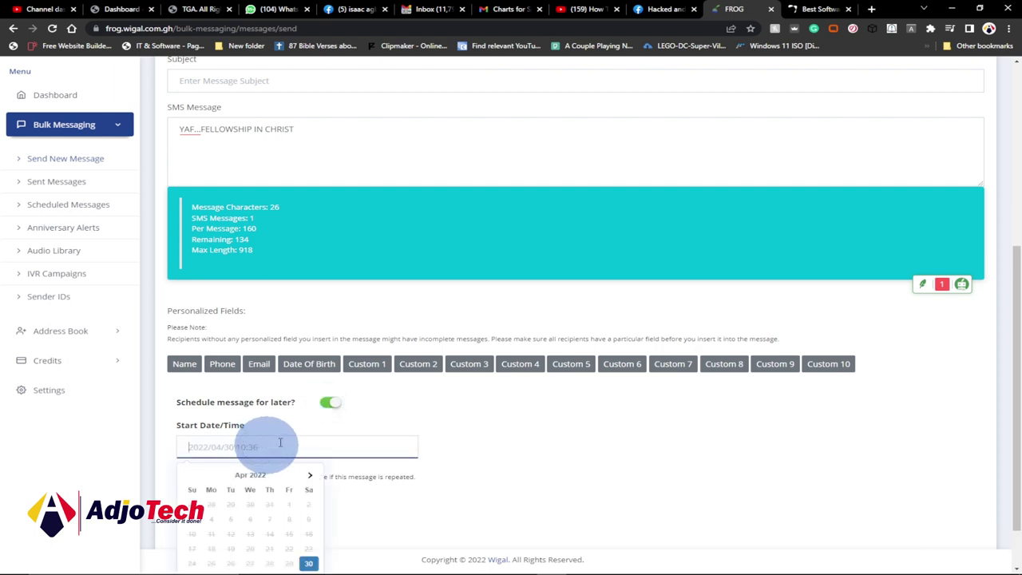
pyautogui.click(335, 408)
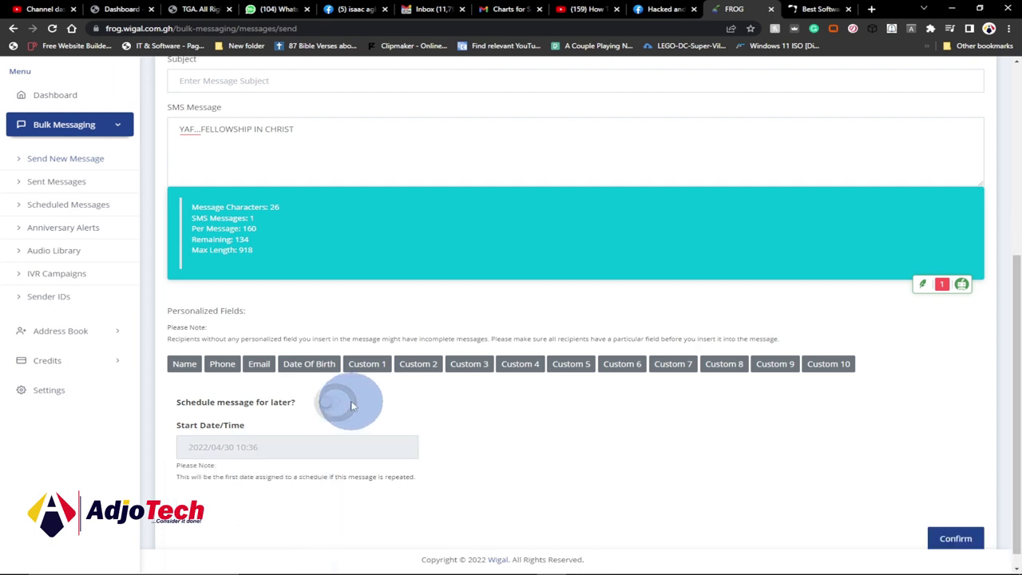
# Check the composed group message and submit it for confirmation without a schedule
pyautogui.scroll(1, 298, 308)
pyautogui.scroll(1, 298, 306)
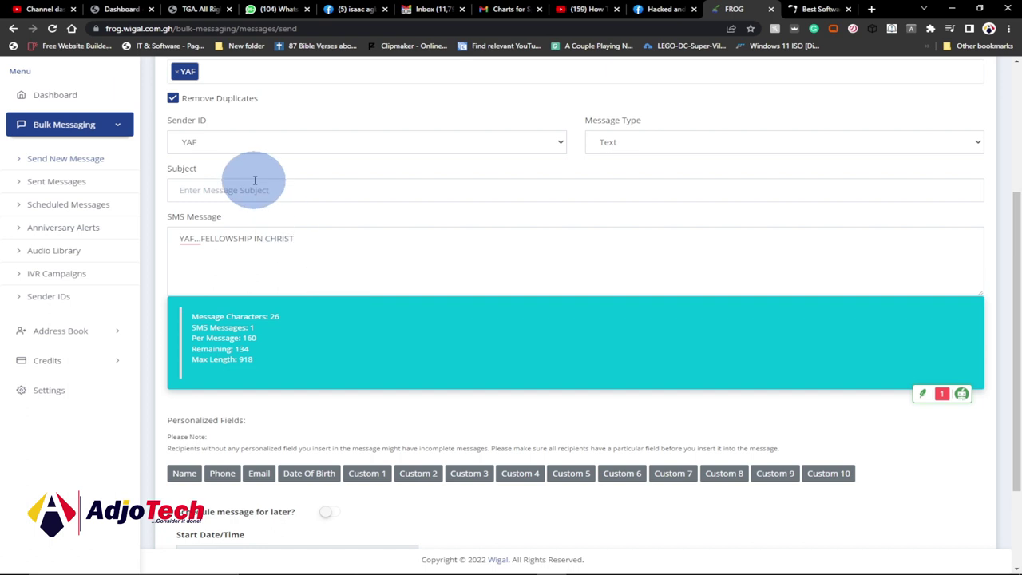
pyautogui.scroll(-1, 726, 420)
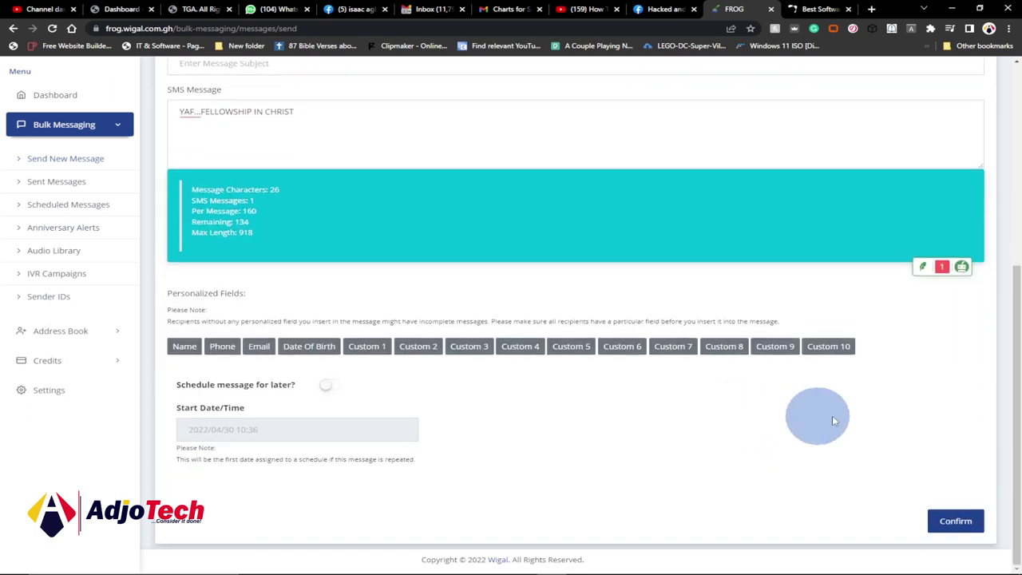
pyautogui.click(958, 527)
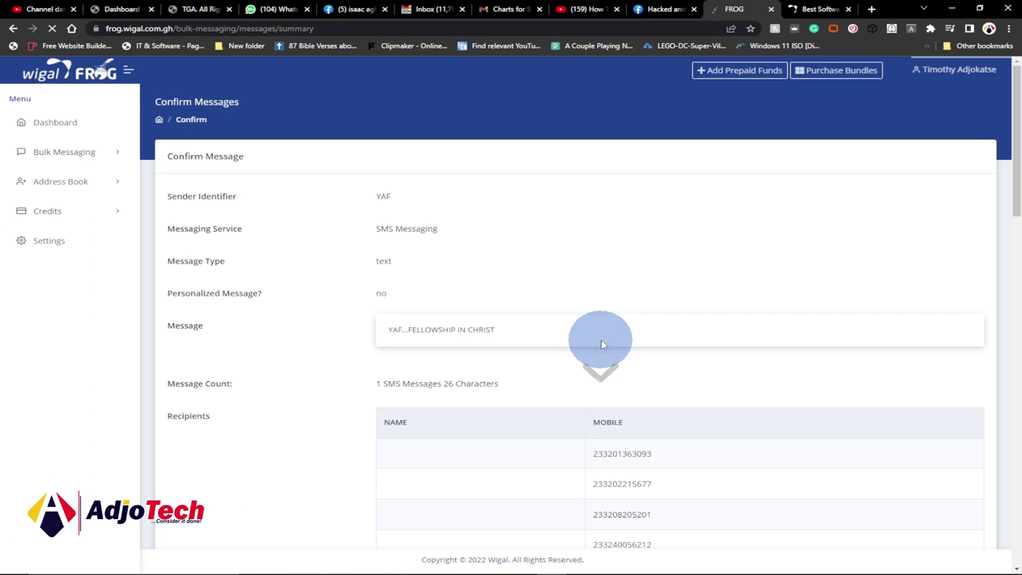
# Review the message summary, recipient list and credit deductions on the confirmation page, and send the message to the YAF group
pyautogui.scroll(-3, 602, 337)
pyautogui.scroll(-12, 683, 258)
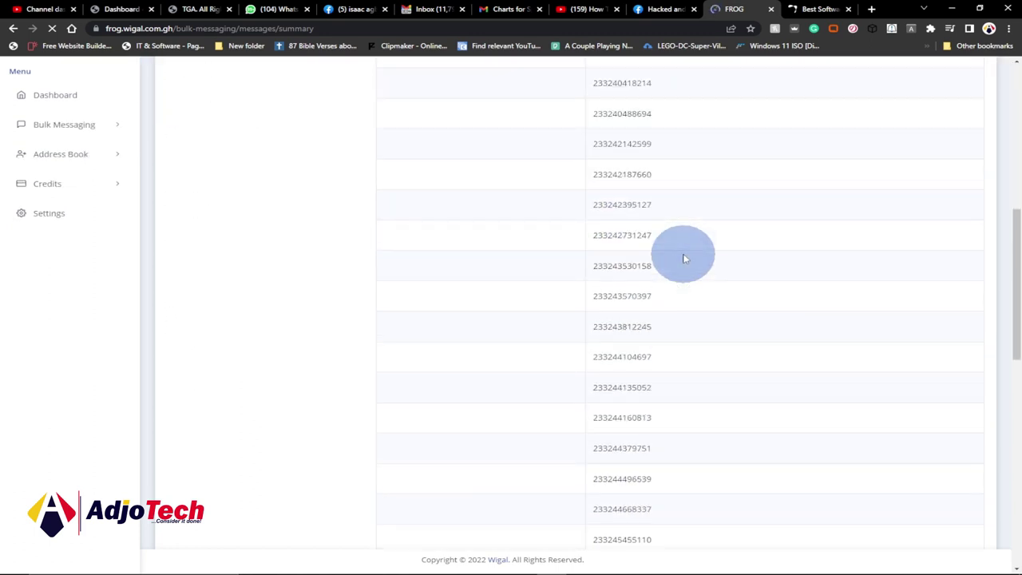
pyautogui.scroll(-2, 685, 255)
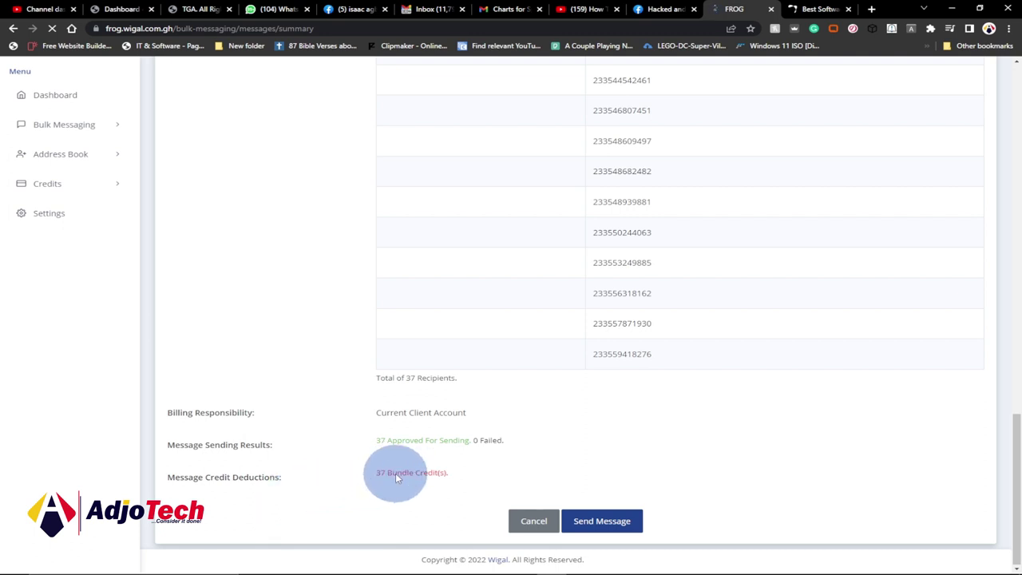
pyautogui.click(604, 521)
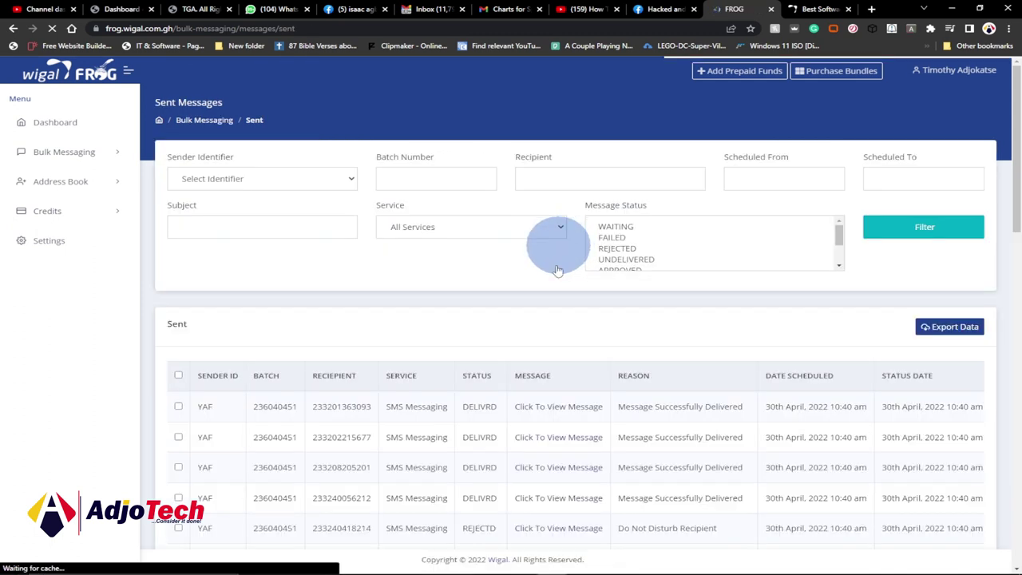
# Examine the delivery status and reason for each recipient in the list of sent messages
pyautogui.scroll(-2, 479, 375)
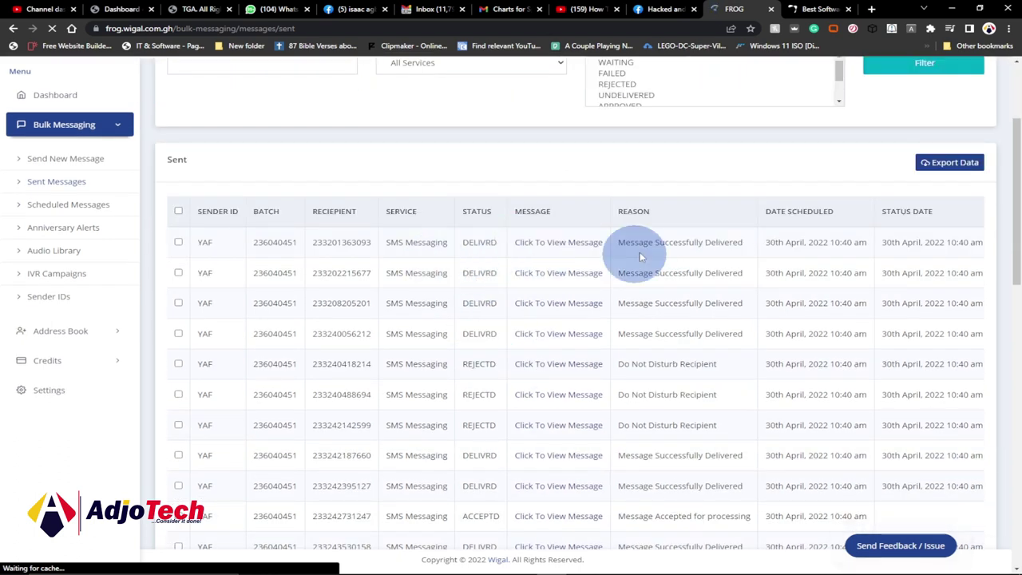
pyautogui.scroll(-1, 835, 258)
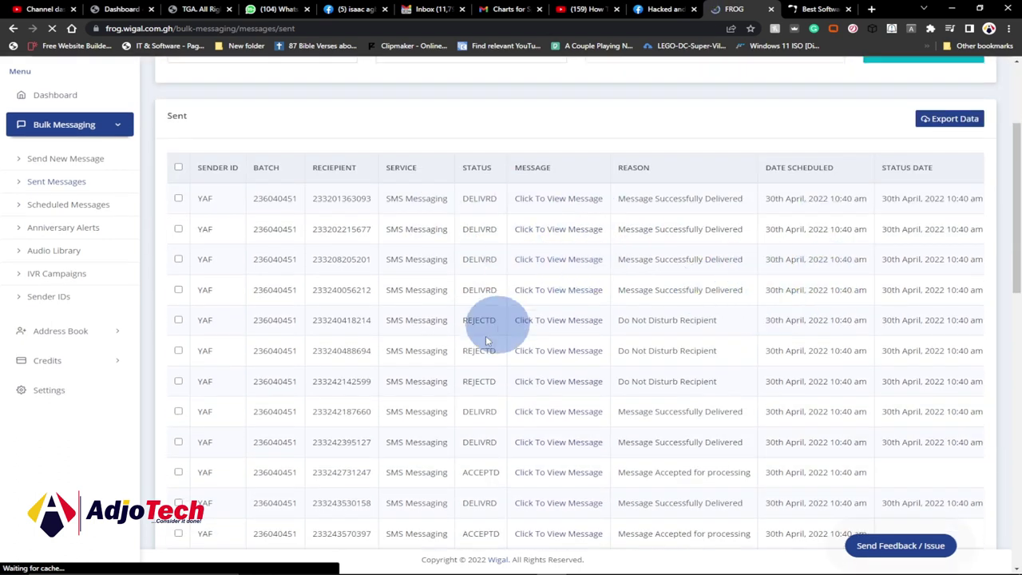
pyautogui.scroll(-5, 529, 342)
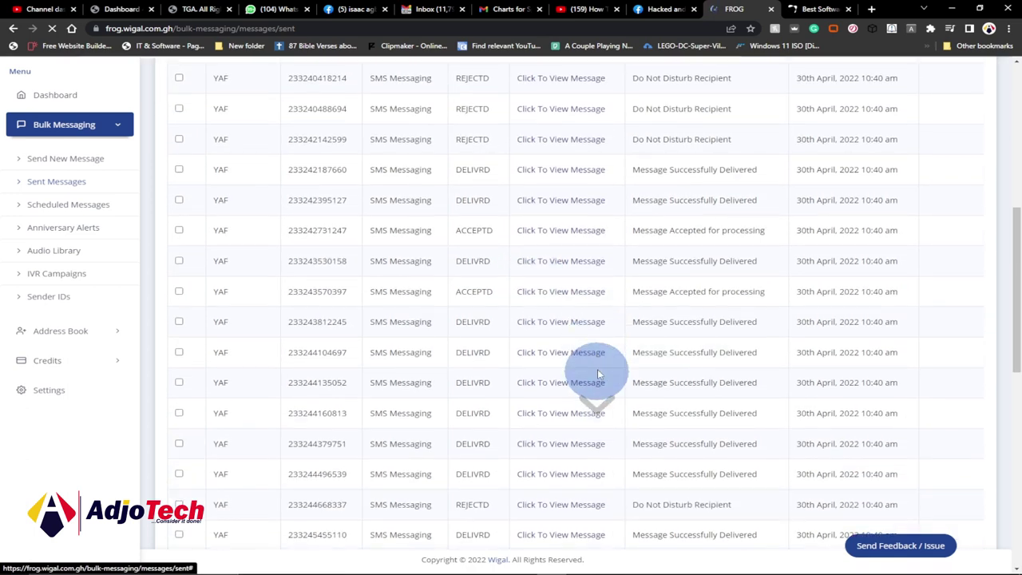
pyautogui.scroll(-2, 606, 377)
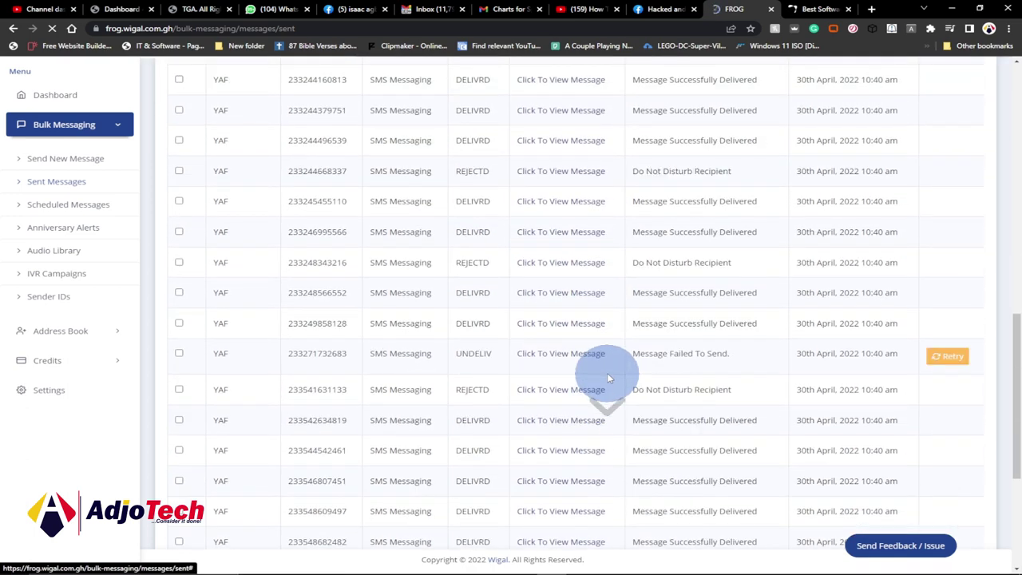
pyautogui.scroll(-3, 879, 357)
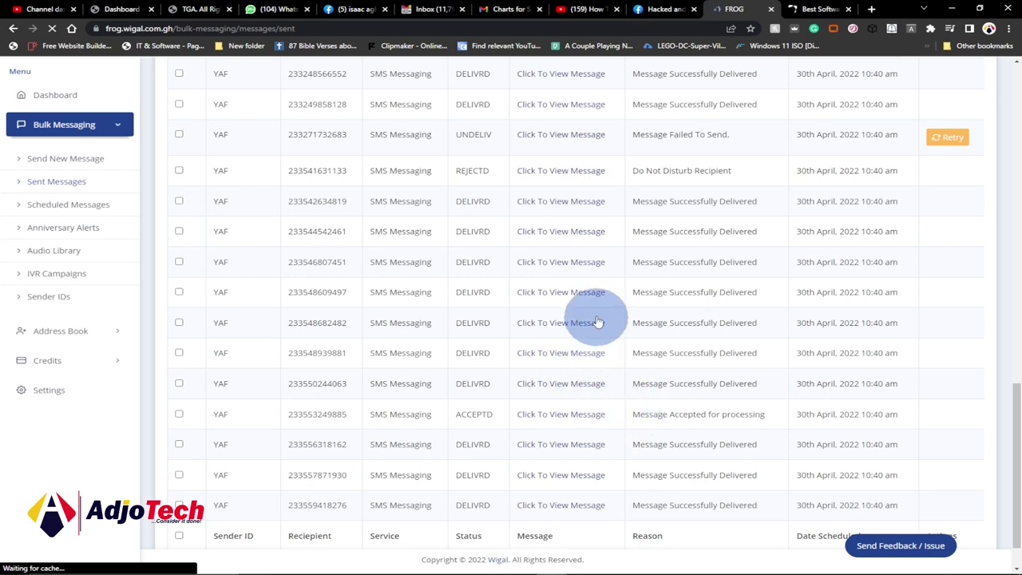
pyautogui.scroll(15, 597, 321)
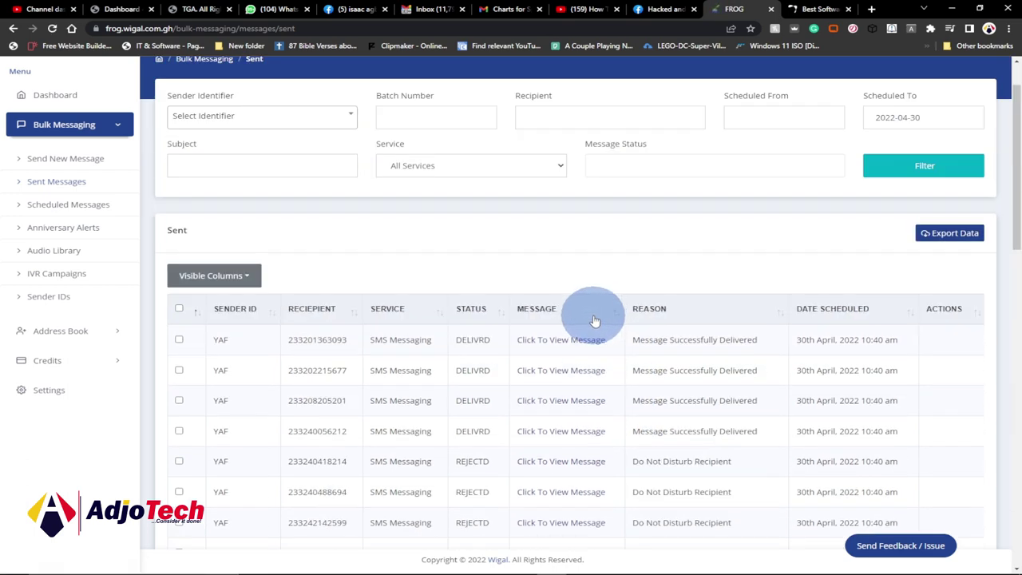